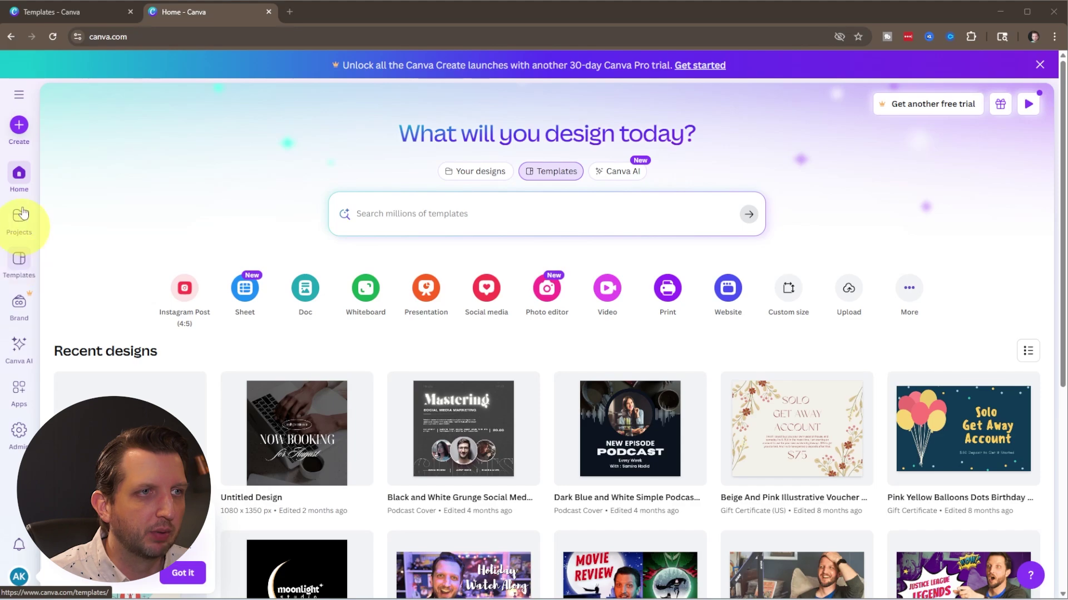
Go from the Canva home page to the Templates gallery
{"action": "left_click", "coordinate": [20, 265]}
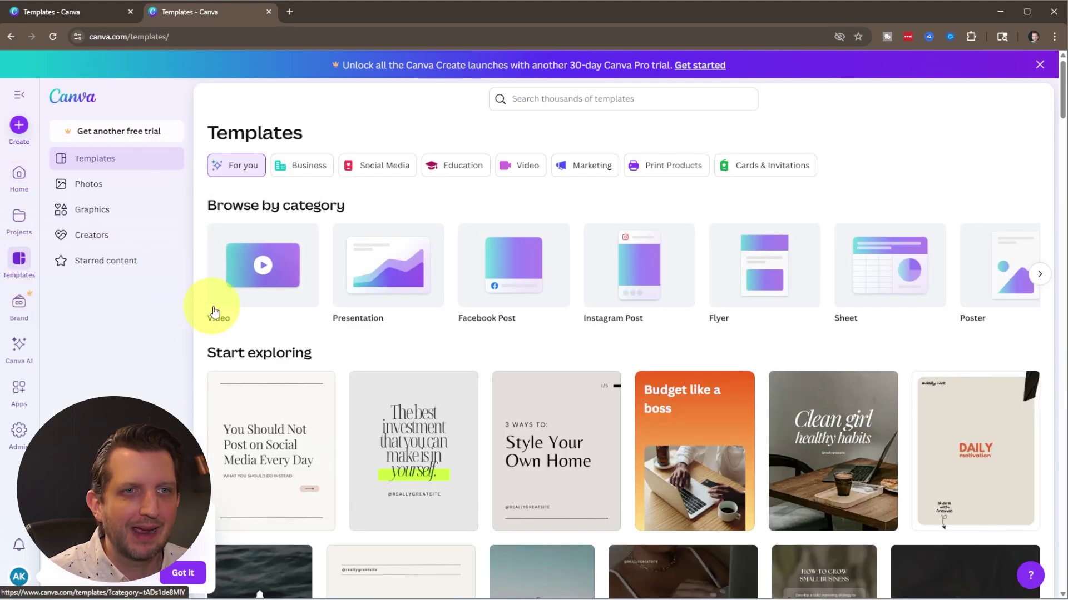
Open the Poster category from the Browse by category carousel
{"action": "scroll", "coordinate": [443, 318], "scroll_direction": "right", "scroll_amount": 5}
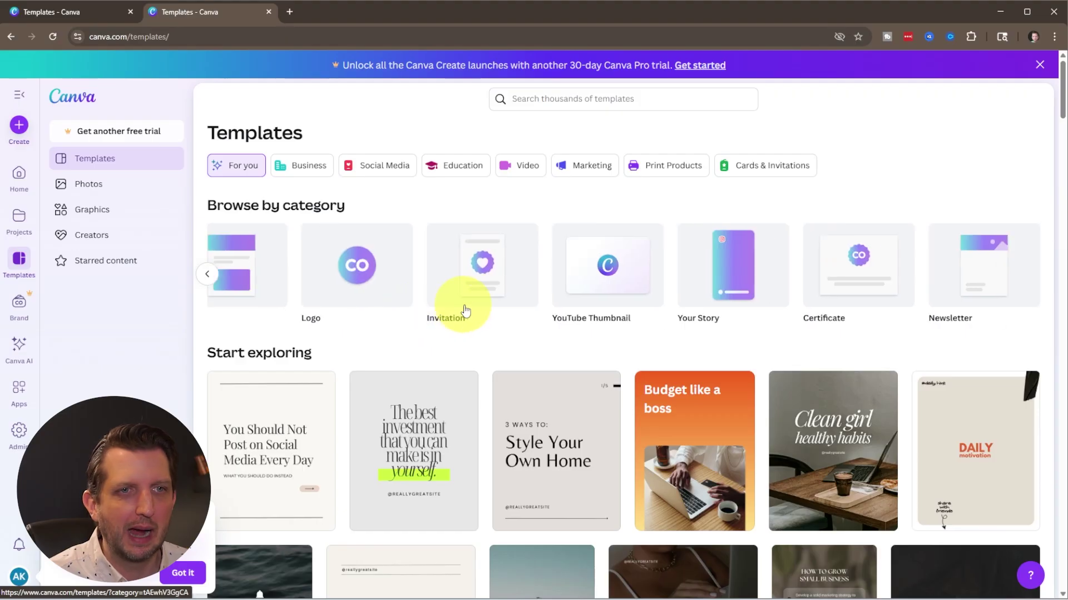
{"action": "scroll", "coordinate": [567, 285], "scroll_direction": "left", "scroll_amount": 7}
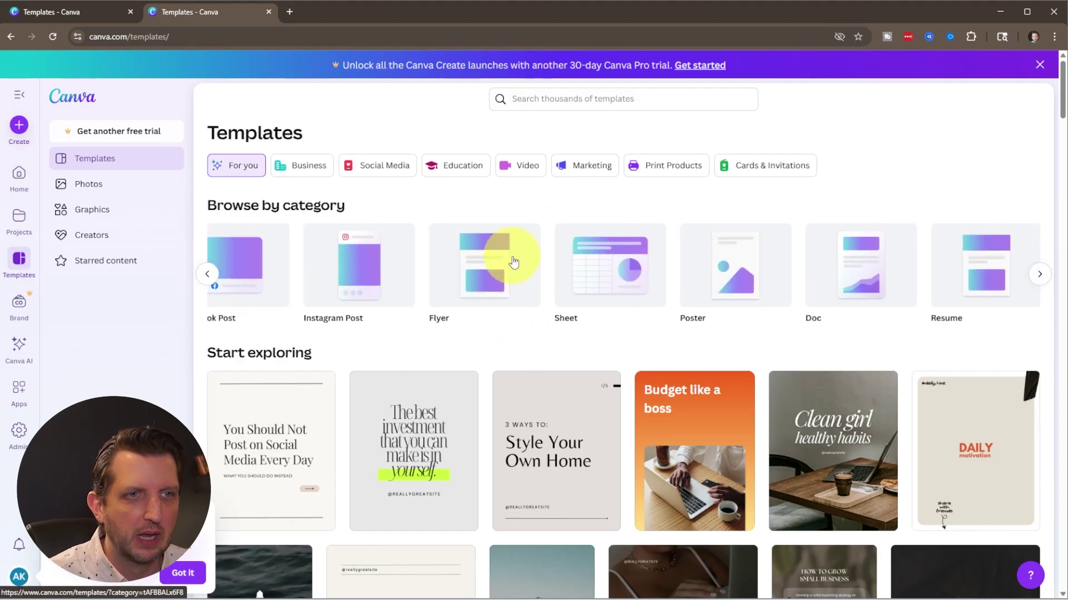
{"action": "scroll", "coordinate": [513, 261], "scroll_direction": "left", "scroll_amount": 1}
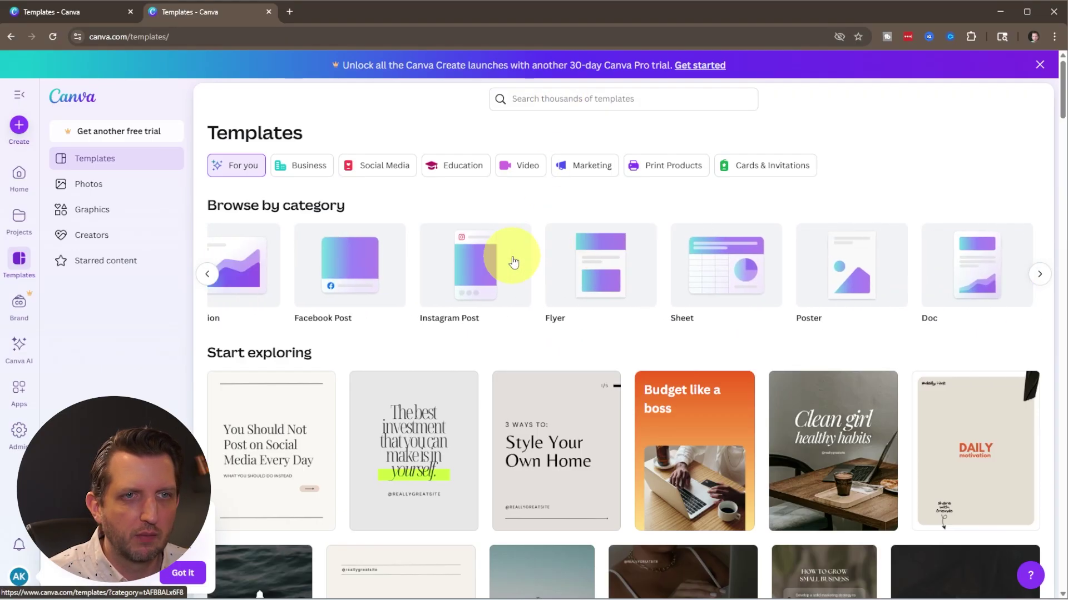
{"action": "left_click", "coordinate": [848, 302]}
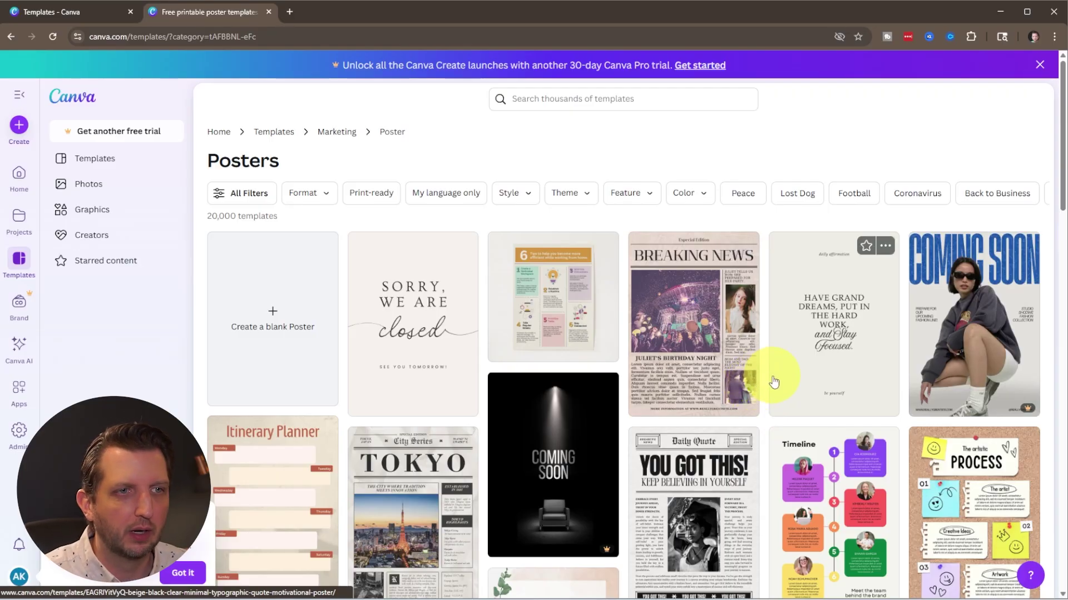
{"action": "scroll", "coordinate": [773, 382], "scroll_direction": "down", "scroll_amount": 10}
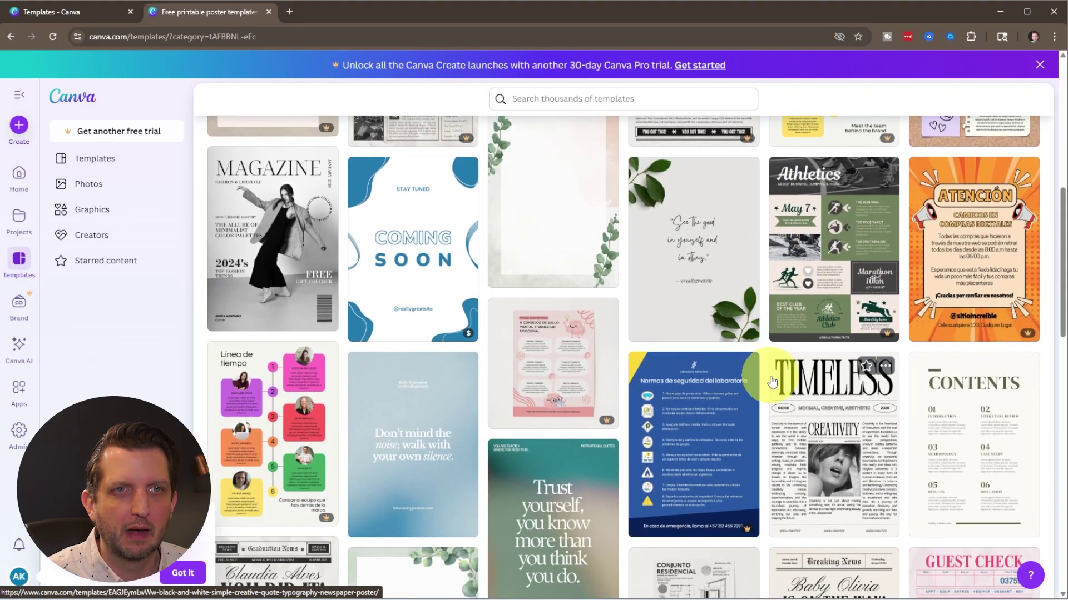
{"action": "scroll", "coordinate": [771, 382], "scroll_direction": "down", "scroll_amount": 3}
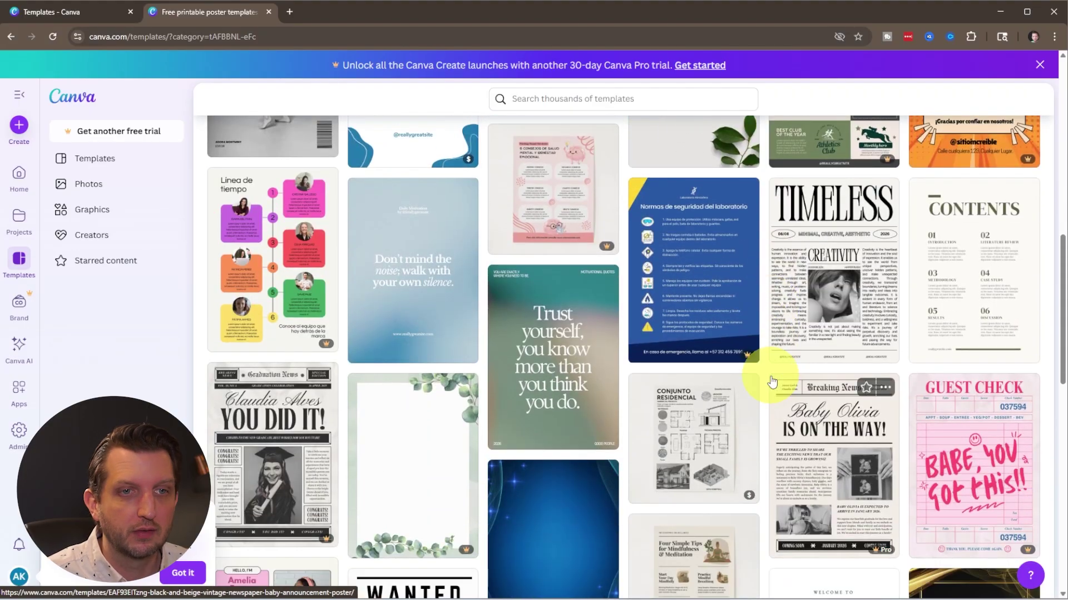
{"action": "scroll", "coordinate": [771, 382], "scroll_direction": "down", "scroll_amount": 4}
{"action": "scroll", "coordinate": [772, 382], "scroll_direction": "down", "scroll_amount": 4}
{"action": "scroll", "coordinate": [771, 382], "scroll_direction": "down", "scroll_amount": 3}
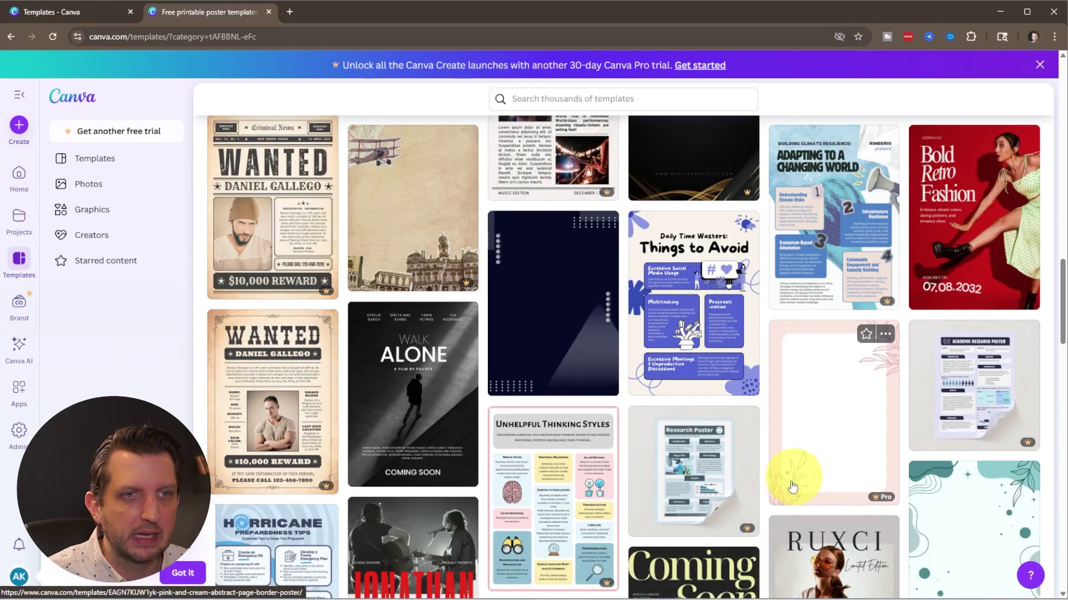
{"action": "scroll", "coordinate": [946, 331], "scroll_direction": "down", "scroll_amount": 7}
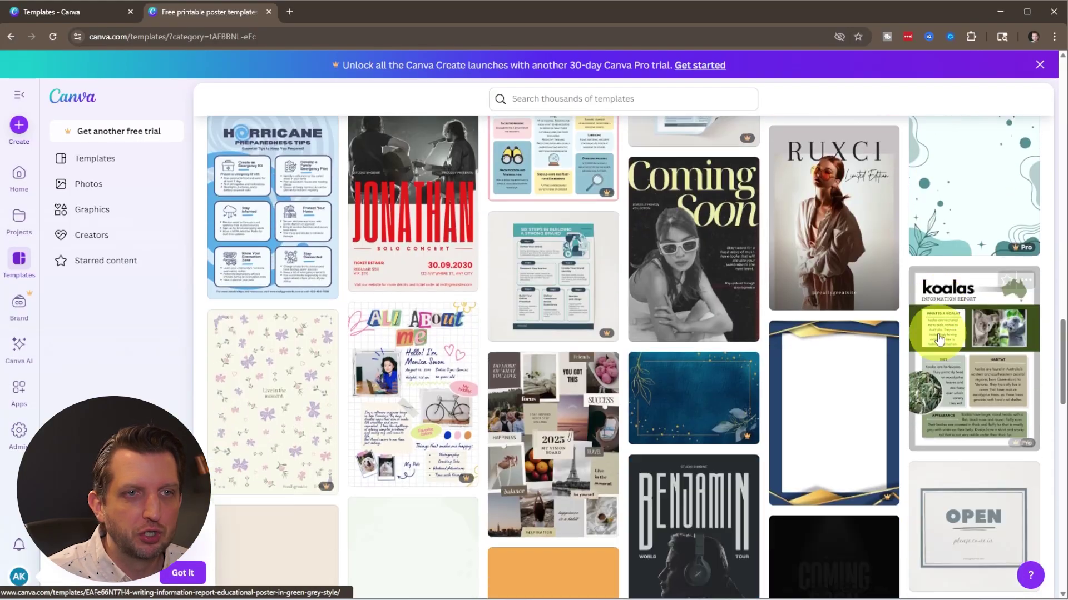
{"action": "scroll", "coordinate": [639, 353], "scroll_direction": "down", "scroll_amount": 5}
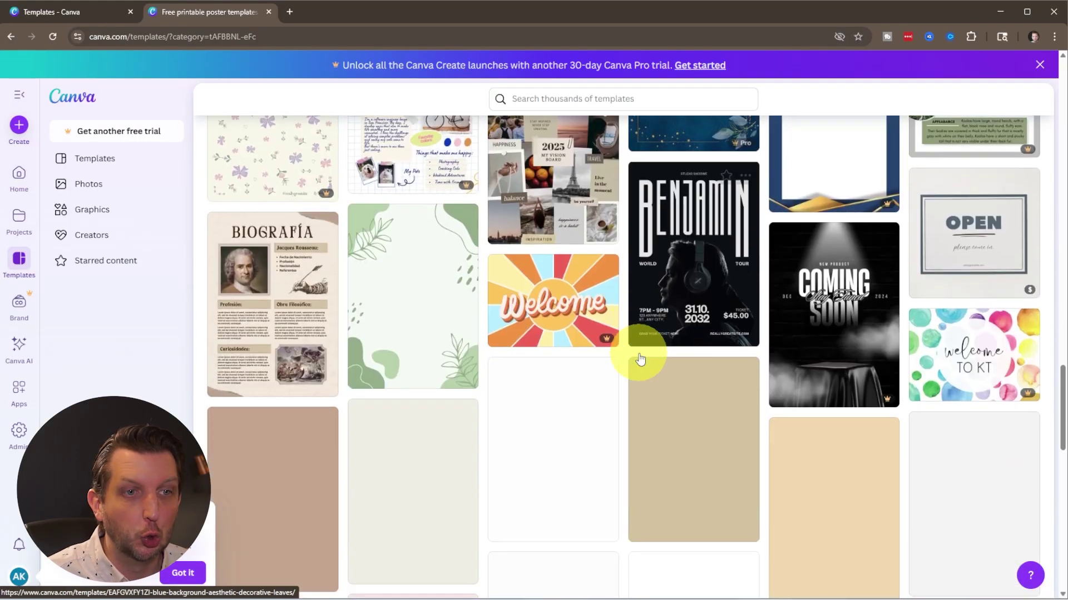
{"action": "scroll", "coordinate": [640, 359], "scroll_direction": "down", "scroll_amount": 2}
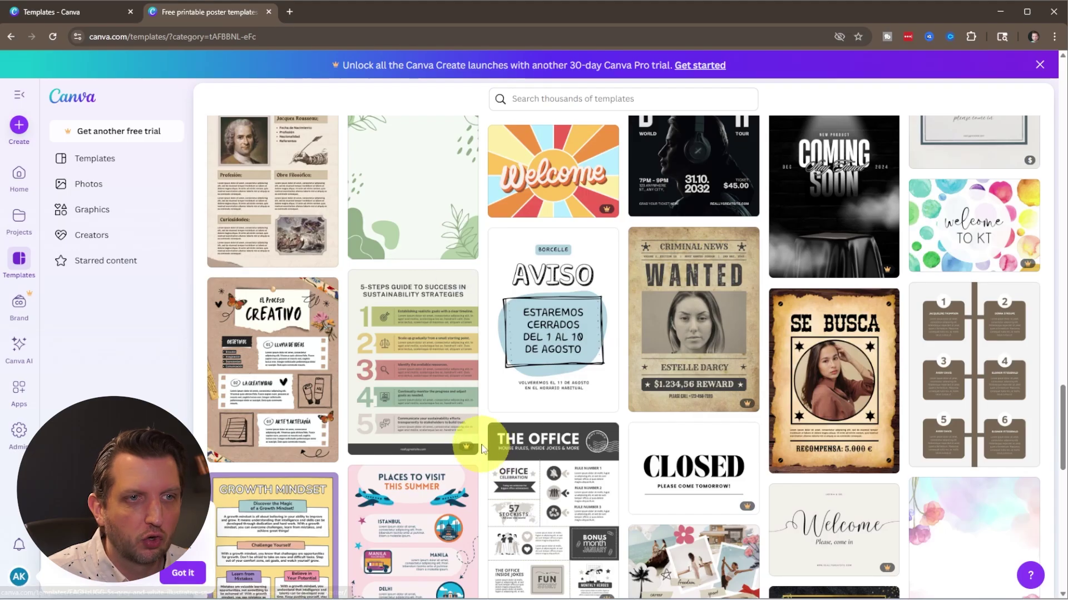
{"action": "mouse_move", "coordinate": [461, 455]}
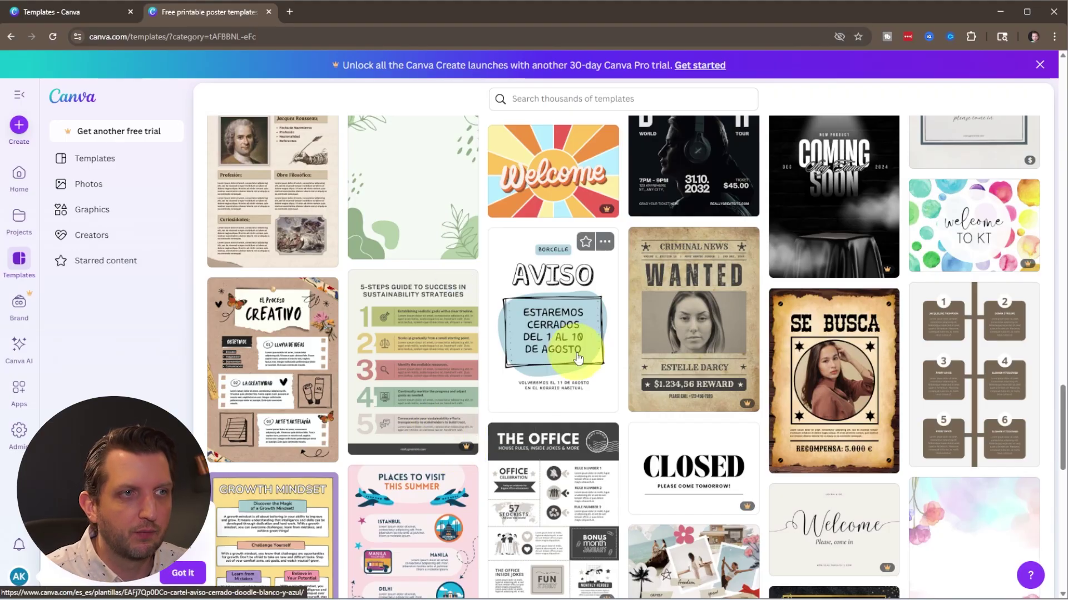
{"action": "scroll", "coordinate": [581, 357], "scroll_direction": "down", "scroll_amount": 3}
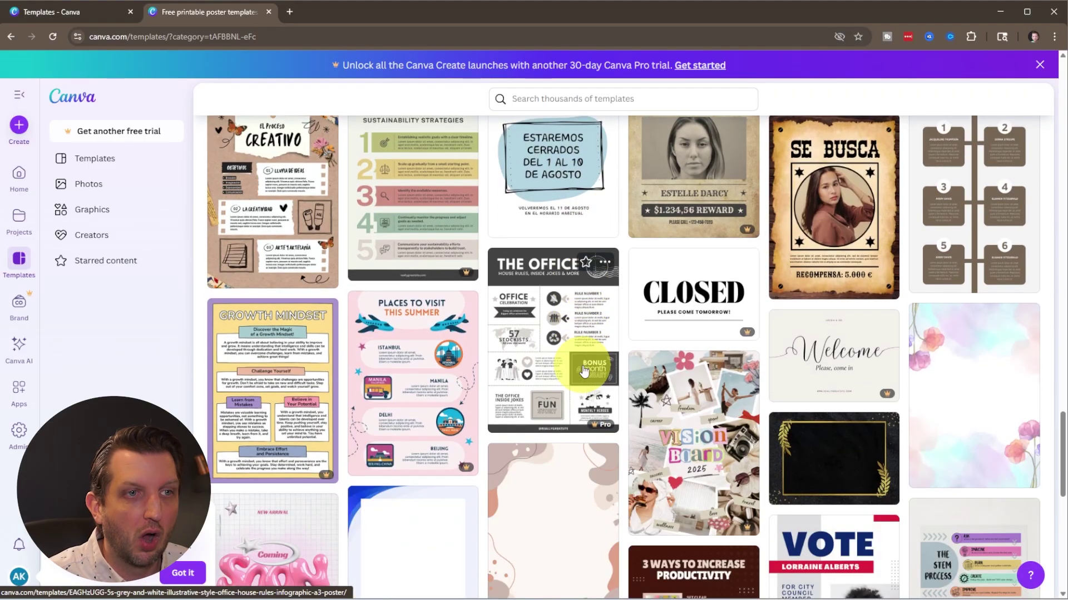
{"action": "key", "text": "Home"}
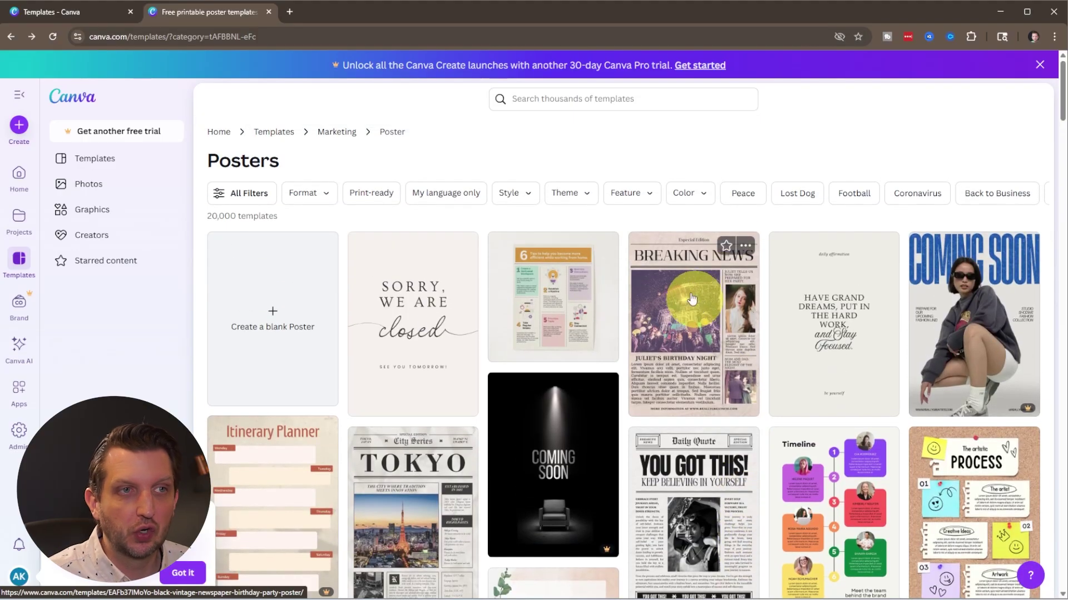
Search 'yard sale' posters and preview the Illustrated Yard Sale Poster template
{"action": "left_click", "coordinate": [571, 109]}
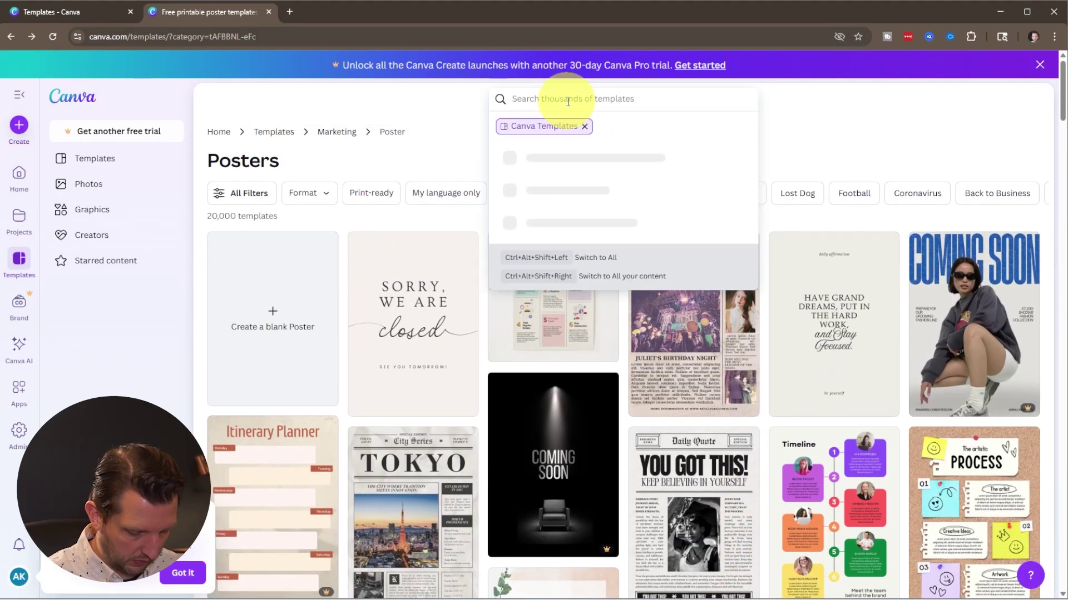
{"action": "type", "text": "yard sale"}
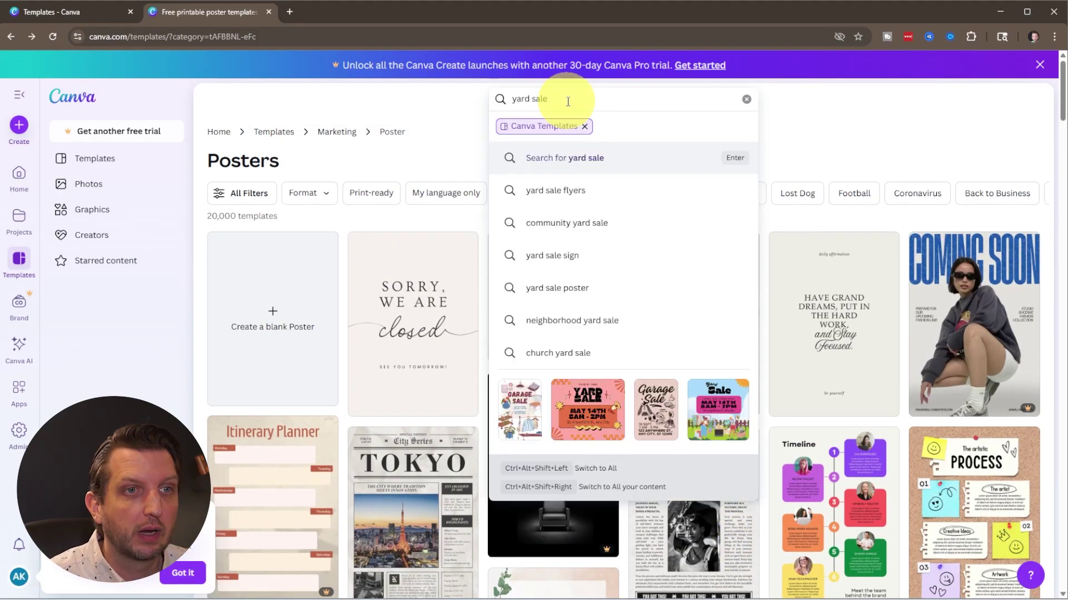
{"action": "left_click", "coordinate": [557, 287]}
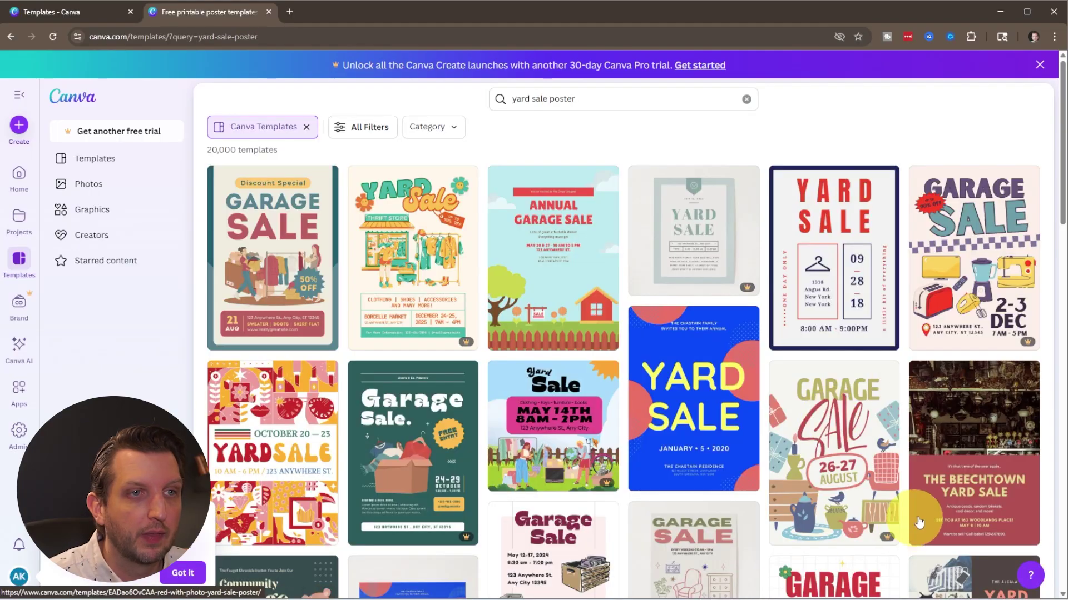
{"action": "left_click", "coordinate": [547, 287]}
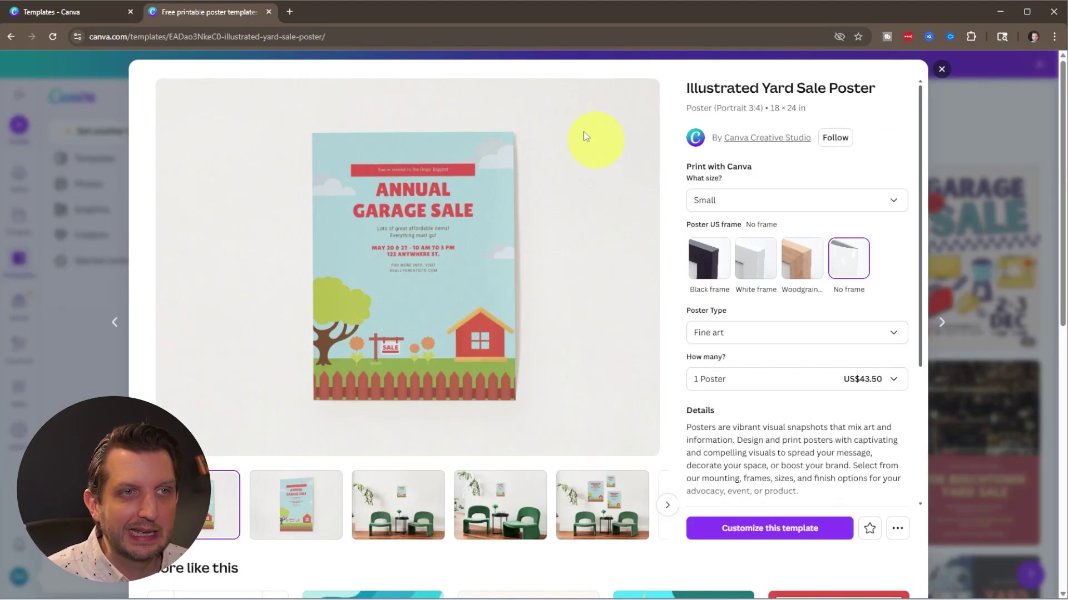
Compare black, white and woodgrain frames, keep No frame, and customize the template
{"action": "left_click", "coordinate": [702, 260]}
{"action": "left_click", "coordinate": [754, 270]}
{"action": "left_click", "coordinate": [794, 270]}
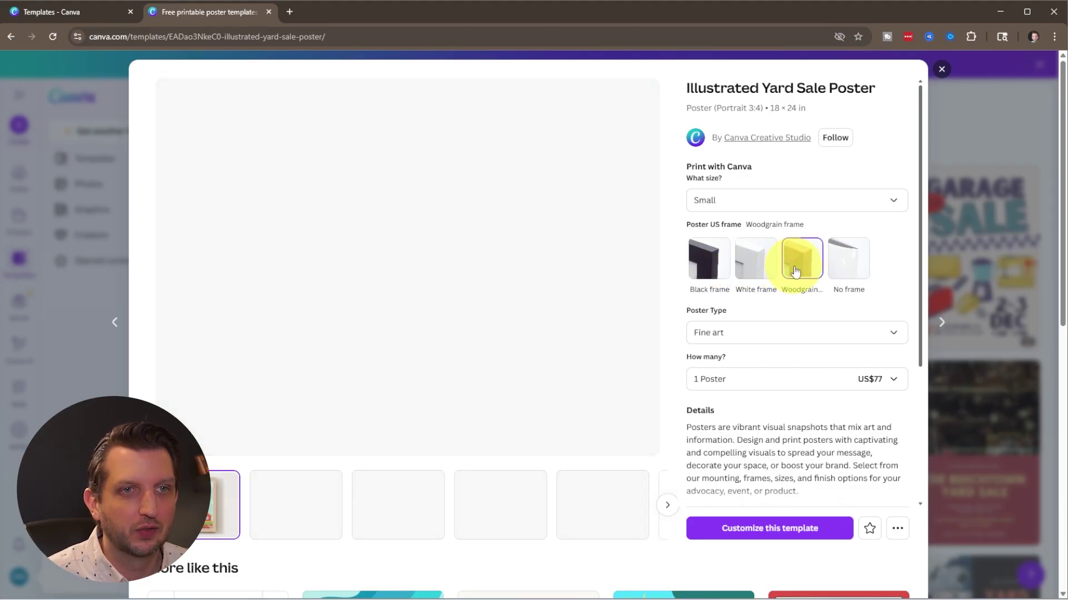
{"action": "left_click", "coordinate": [845, 263]}
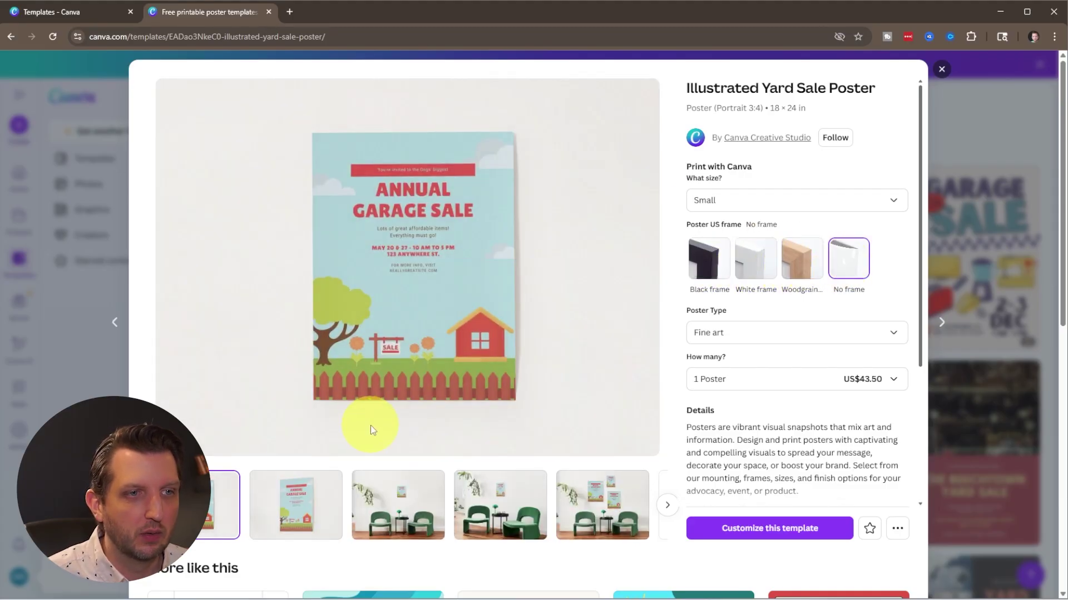
{"action": "scroll", "coordinate": [370, 425], "scroll_direction": "down", "scroll_amount": 3}
{"action": "scroll", "coordinate": [477, 429], "scroll_direction": "up", "scroll_amount": 3}
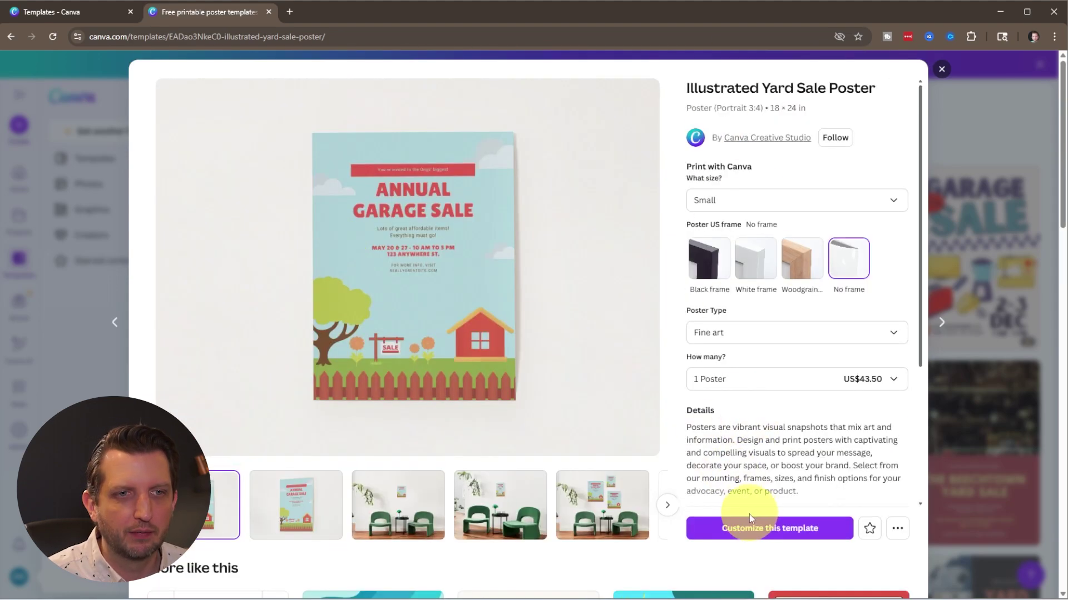
{"action": "left_click", "coordinate": [746, 534]}
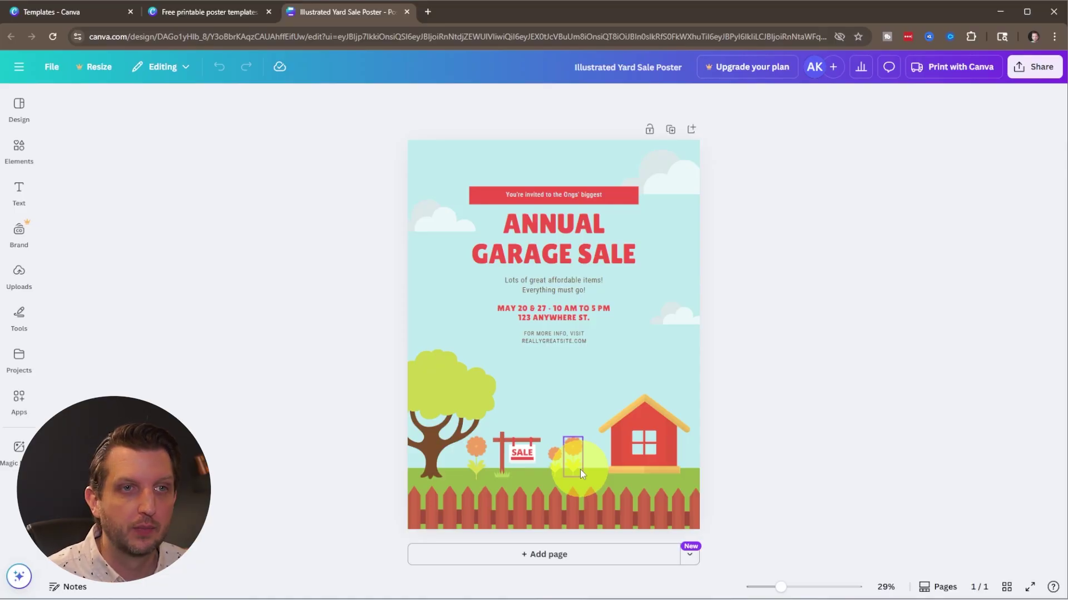
Zoom in on the poster and select the Annual Garage Sale headline text group
{"action": "scroll", "coordinate": [605, 298], "scroll_direction": "up", "scroll_amount": 3}
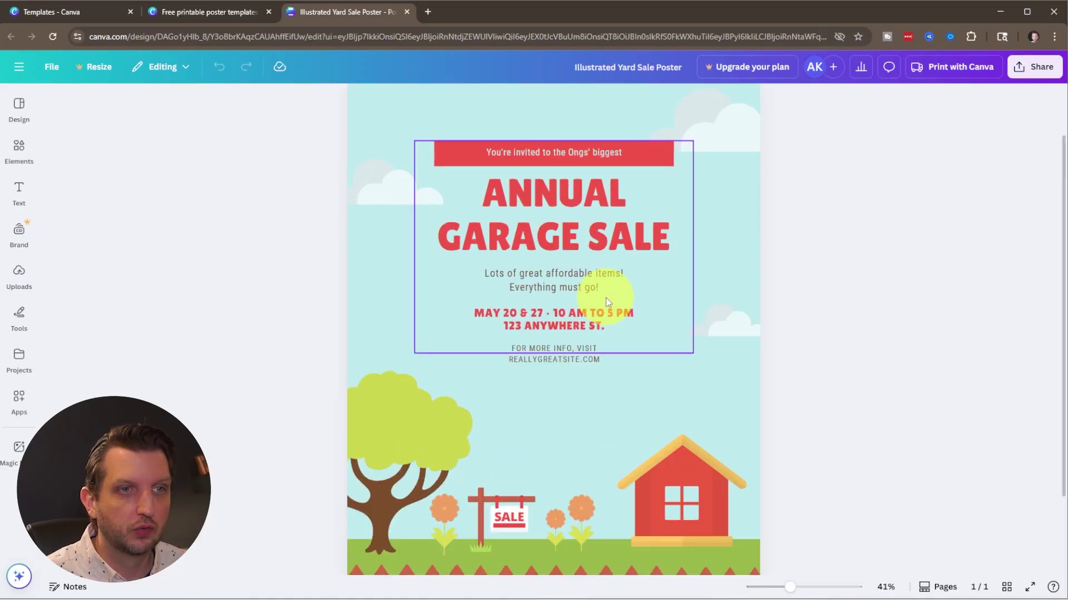
{"action": "scroll", "coordinate": [625, 223], "scroll_direction": "down", "scroll_amount": 2}
{"action": "scroll", "coordinate": [628, 218], "scroll_direction": "up", "scroll_amount": 4}
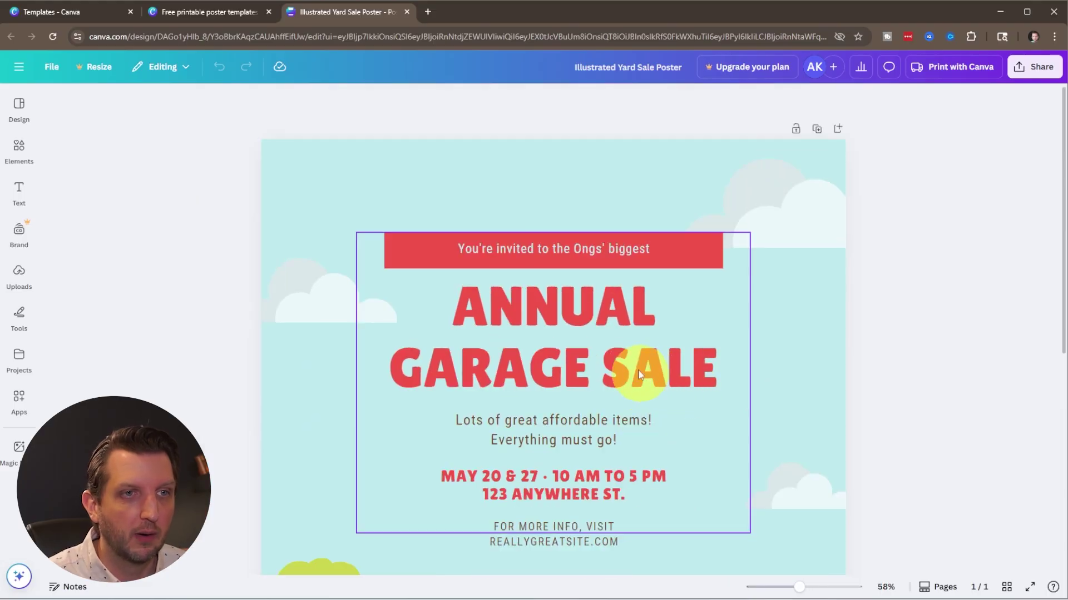
{"action": "left_click", "coordinate": [712, 264]}
{"action": "scroll", "coordinate": [717, 334], "scroll_direction": "down", "scroll_amount": 2}
{"action": "scroll", "coordinate": [720, 405], "scroll_direction": "up", "scroll_amount": 1}
{"action": "scroll", "coordinate": [718, 406], "scroll_direction": "down", "scroll_amount": 1}
{"action": "scroll", "coordinate": [732, 277], "scroll_direction": "down", "scroll_amount": 1}
{"action": "scroll", "coordinate": [732, 272], "scroll_direction": "up", "scroll_amount": 3}
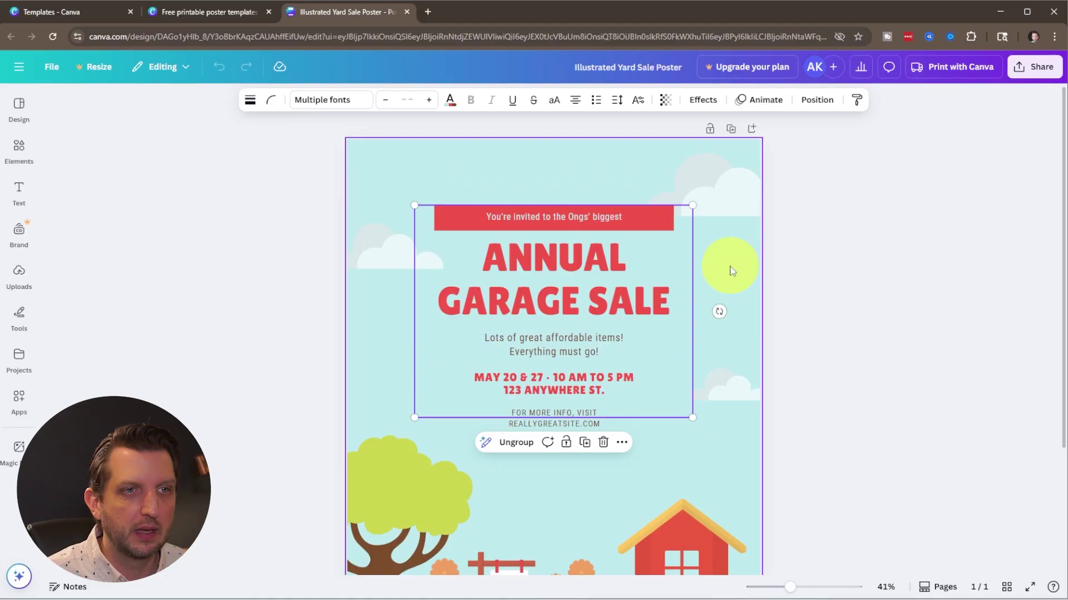
{"action": "scroll", "coordinate": [688, 283], "scroll_direction": "up", "scroll_amount": 2}
{"action": "scroll", "coordinate": [448, 273], "scroll_direction": "up", "scroll_amount": 2}
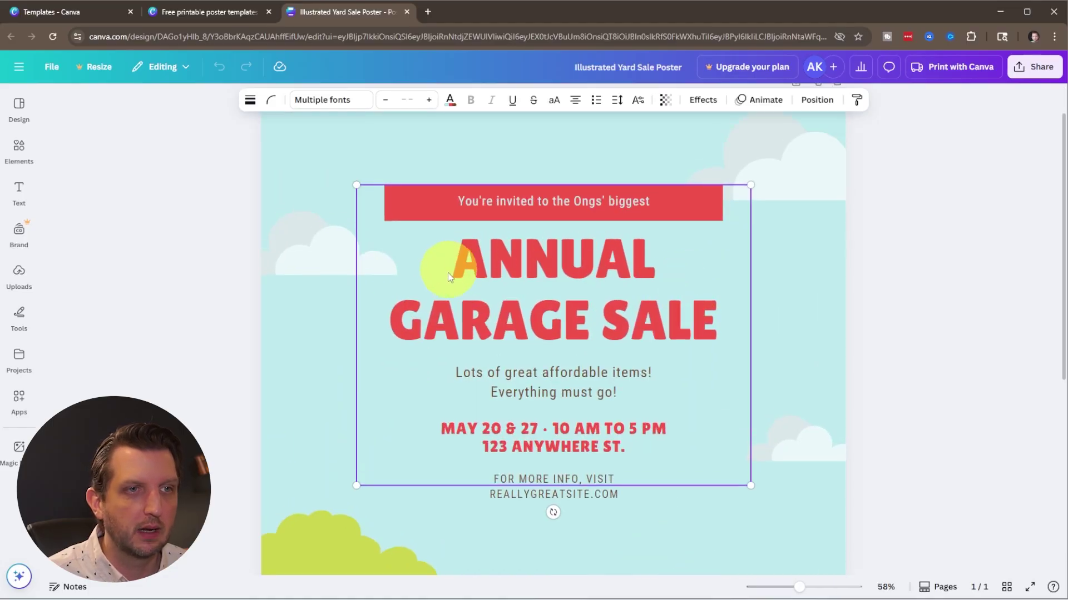
Replace GARAGE with YARD in the headline and put YARD SALE on its own line
{"action": "left_click", "coordinate": [400, 367]}
{"action": "left_click", "coordinate": [412, 371]}
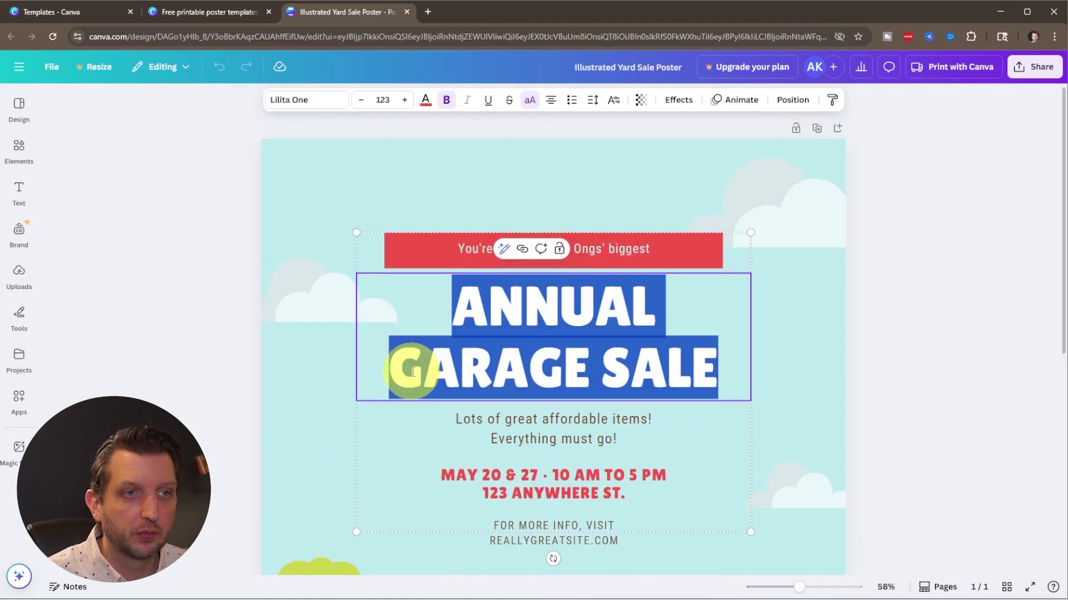
{"action": "left_click", "coordinate": [579, 364]}
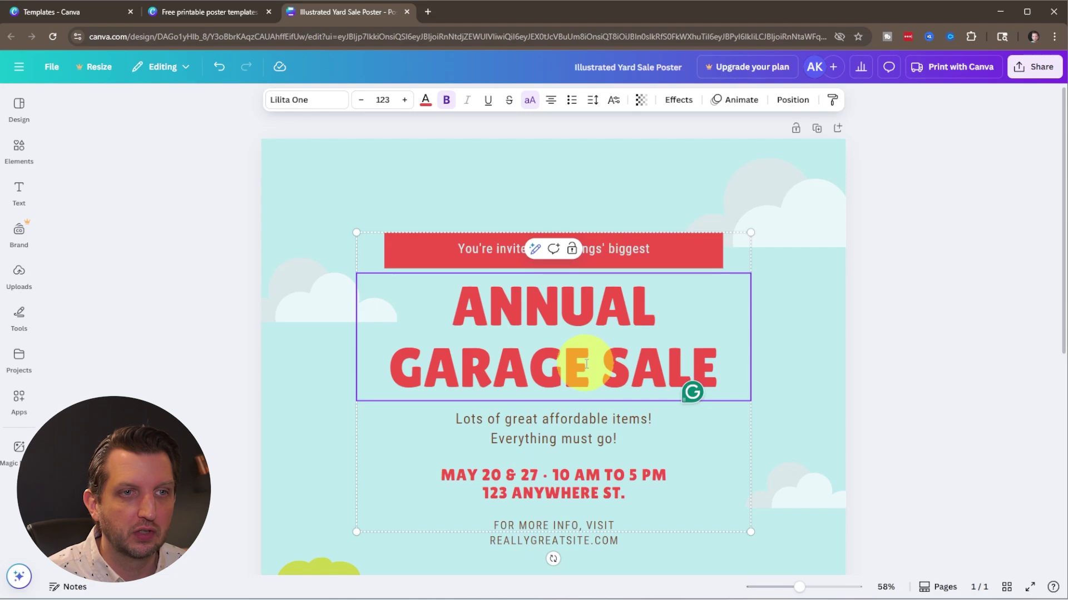
{"action": "left_click_drag", "start_coordinate": [586, 364], "coordinate": [399, 378]}
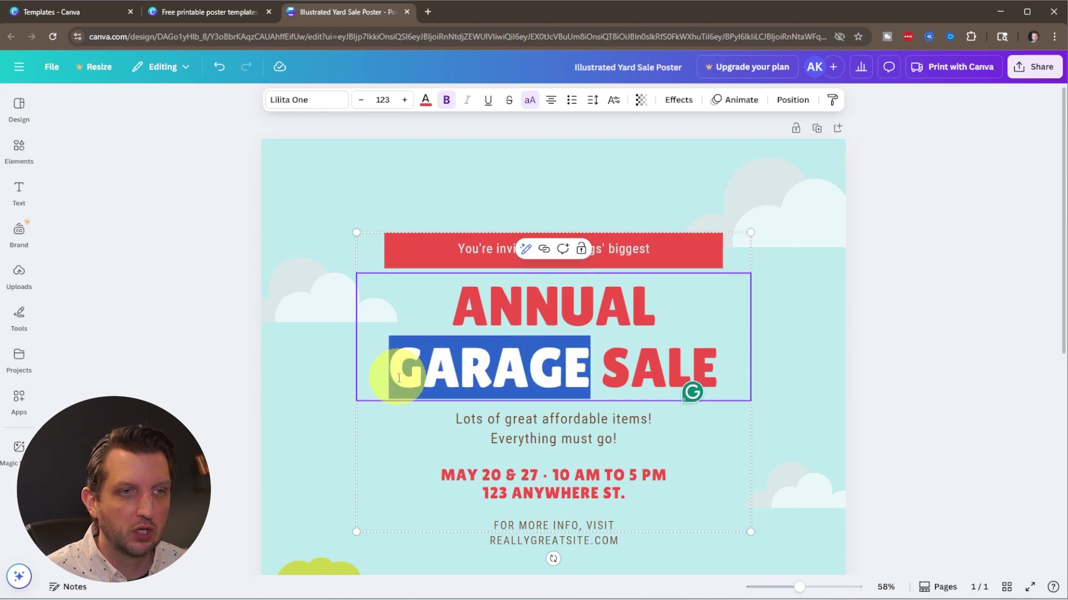
{"action": "type", "text": "YARD"}
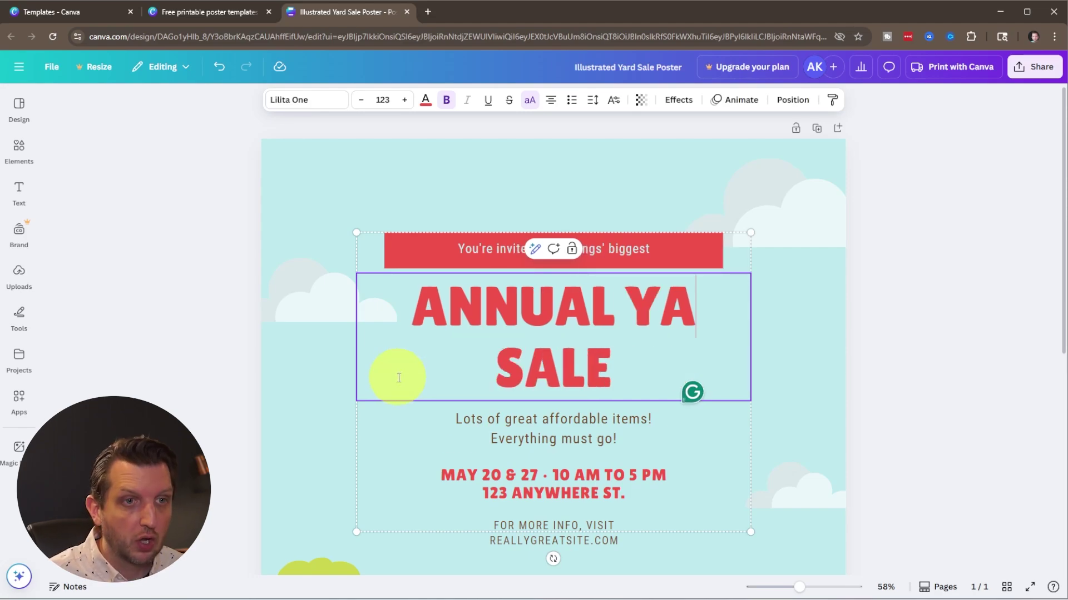
{"action": "left_click", "coordinate": [594, 308]}
{"action": "key", "text": "Return"}
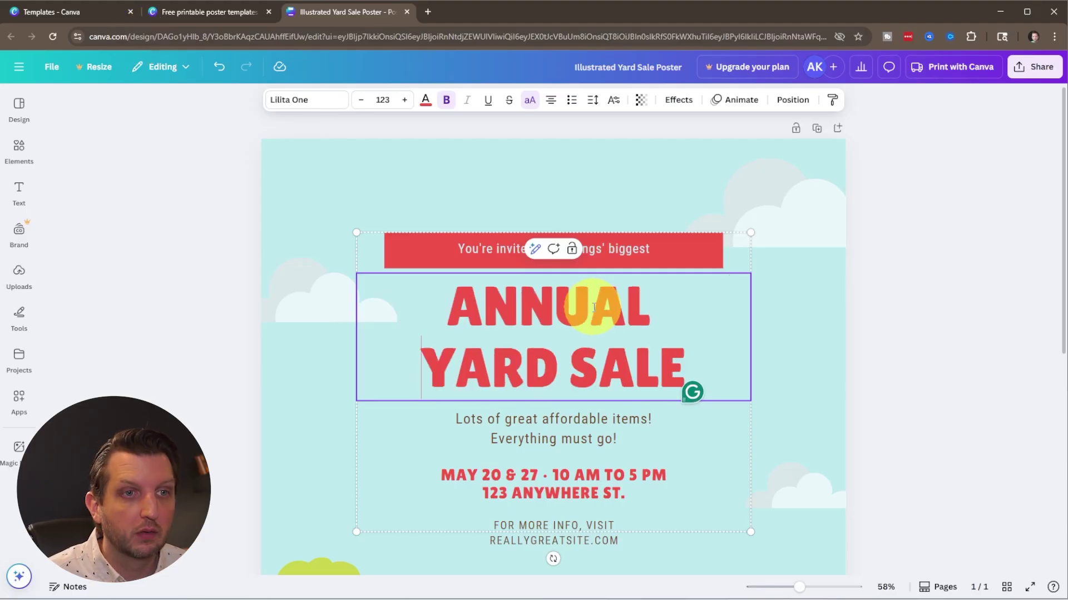
Delete the red invitation banner and its text above the headline
{"action": "scroll", "coordinate": [512, 392], "scroll_direction": "down", "scroll_amount": 1}
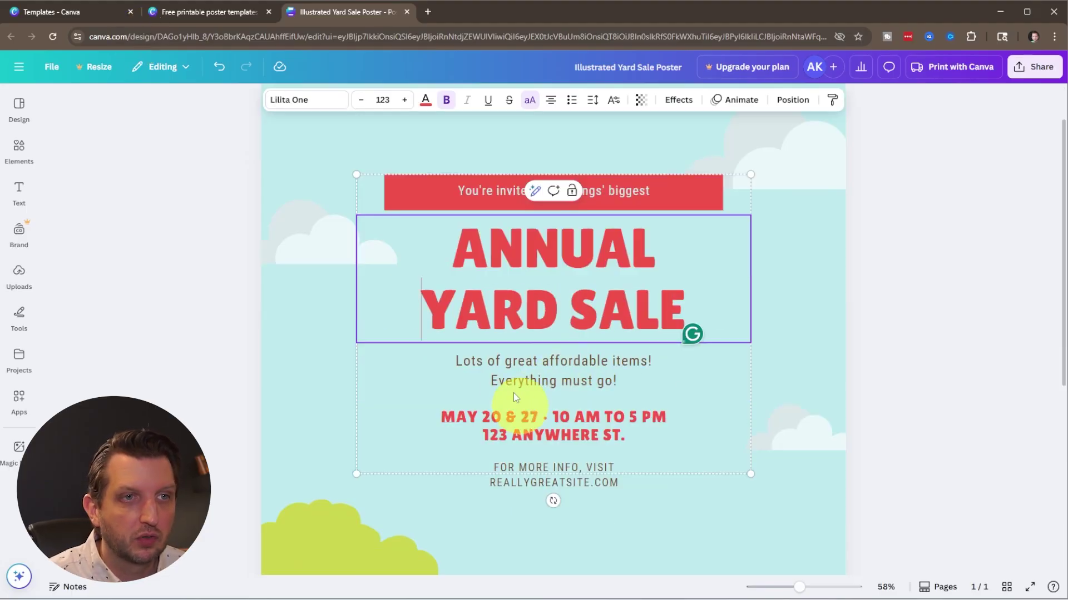
{"action": "left_click", "coordinate": [444, 194]}
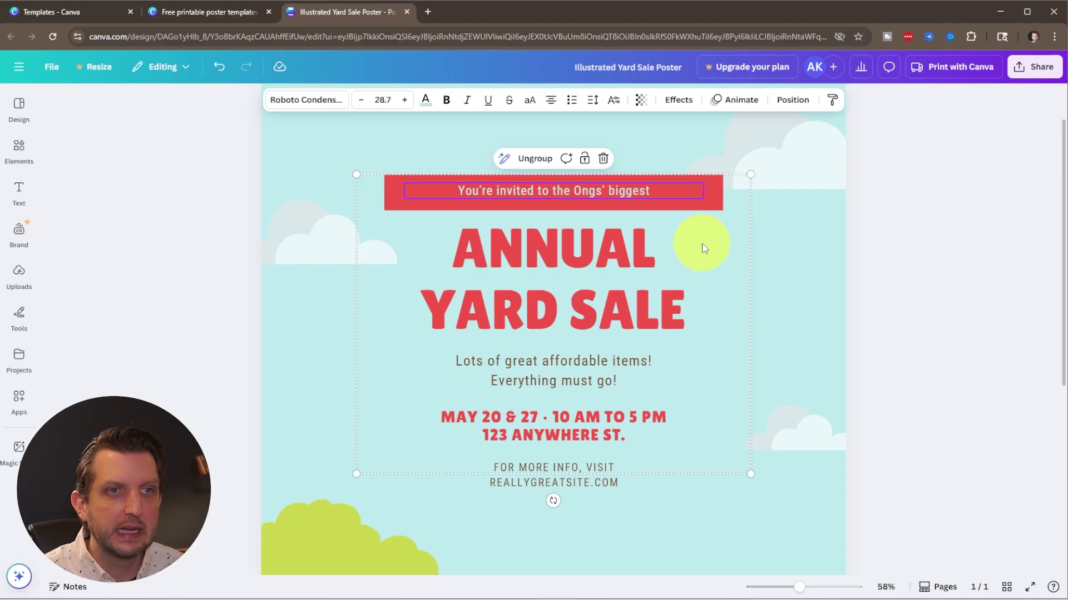
{"action": "left_click", "coordinate": [698, 208]}
{"action": "left_click", "coordinate": [697, 195]}
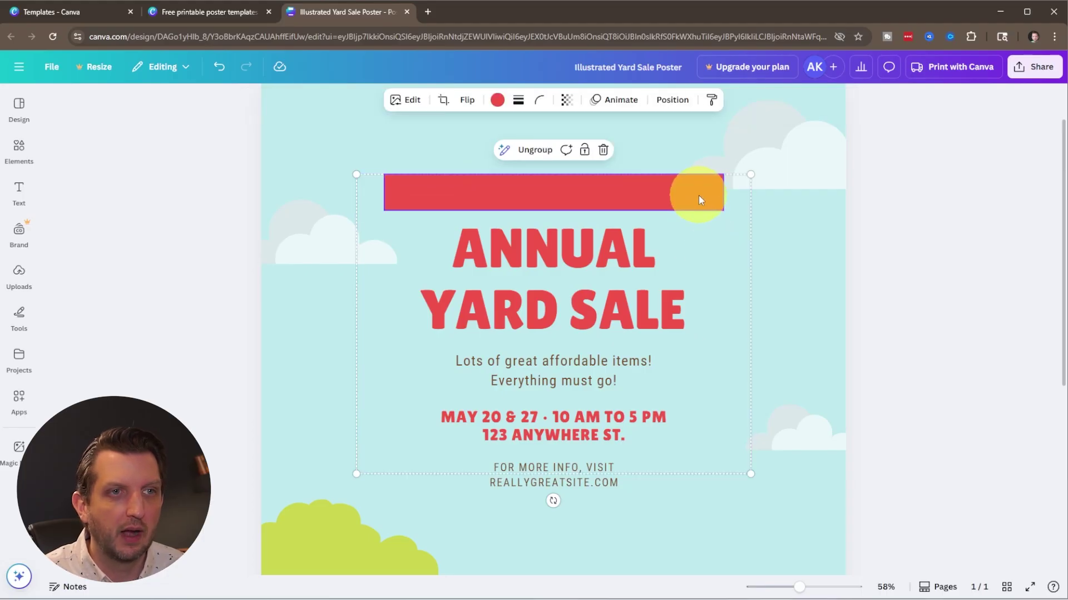
{"action": "key", "text": "Delete"}
{"action": "scroll", "coordinate": [784, 361], "scroll_direction": "down", "scroll_amount": 2}
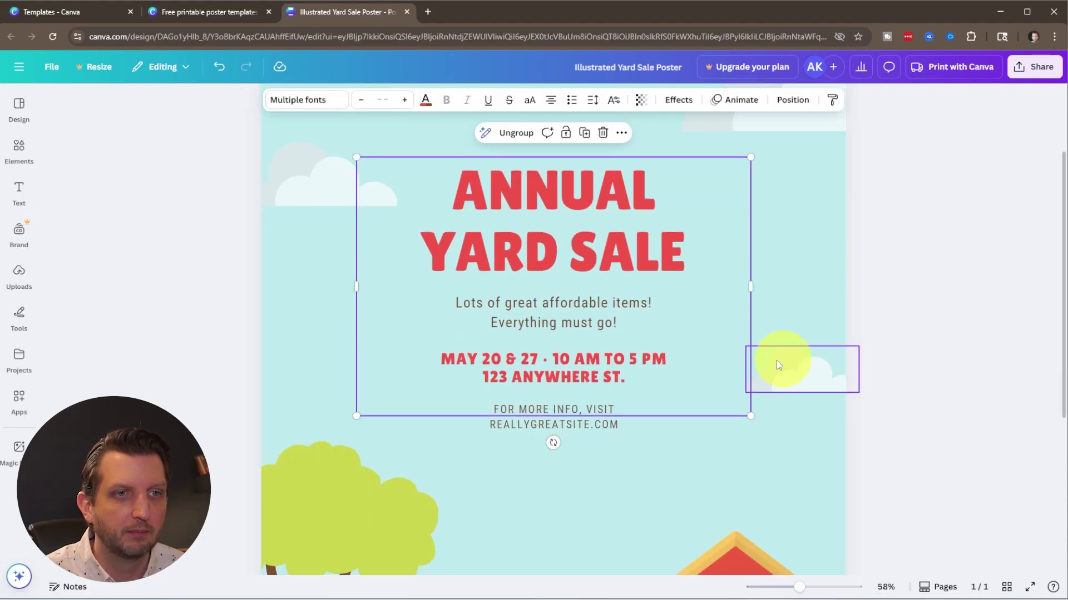
Change the date line from MAY to JUNE 7 – 9
{"action": "left_click", "coordinate": [471, 361]}
{"action": "left_click", "coordinate": [467, 361]}
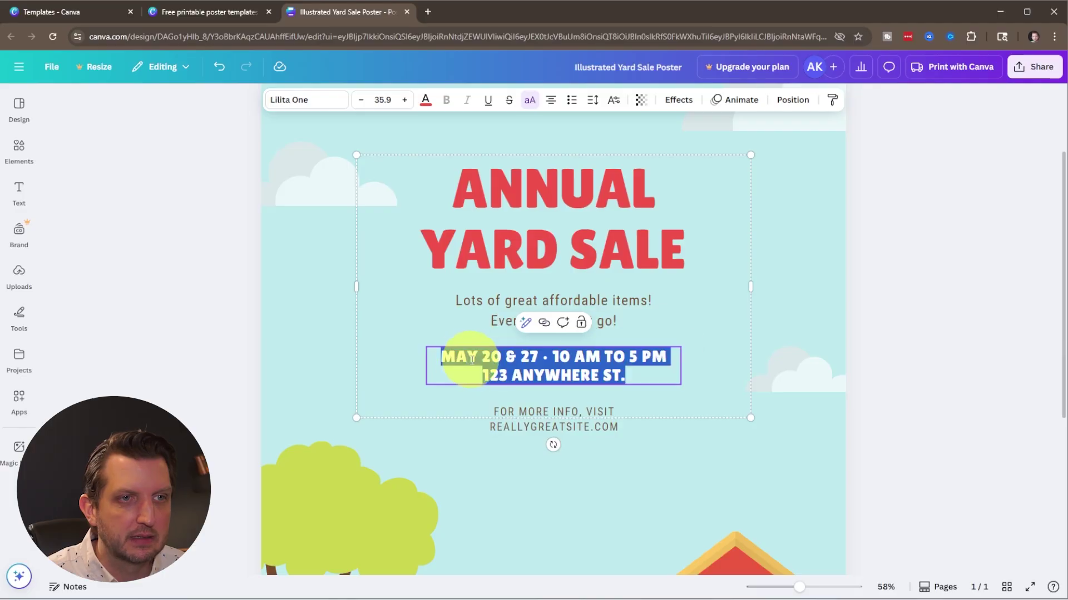
{"action": "left_click", "coordinate": [480, 356]}
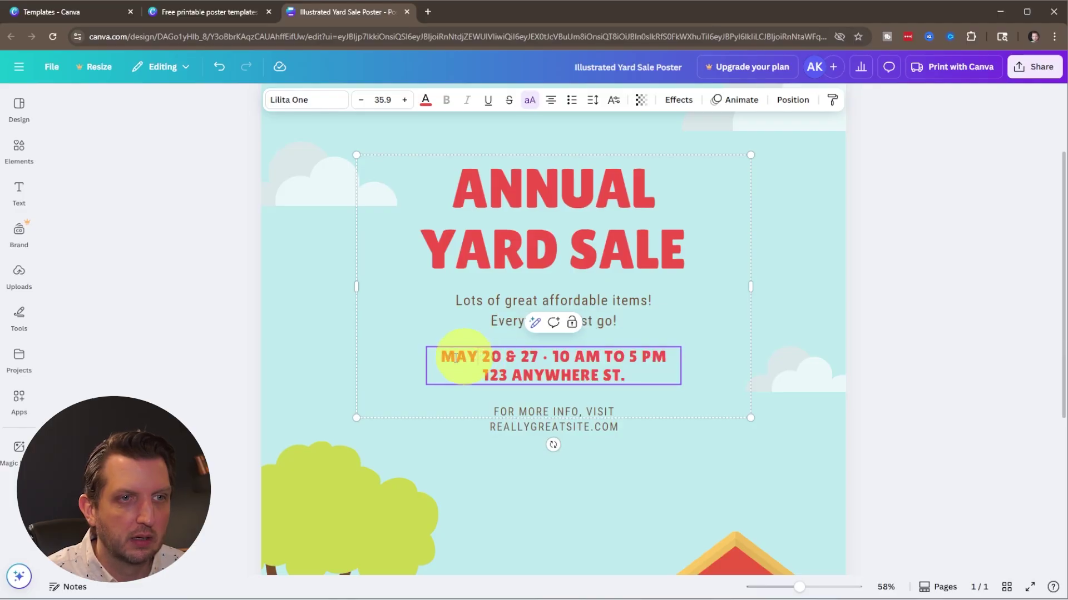
{"action": "key", "text": "BackSpace"}
{"action": "key", "text": "BackSpace"}
{"action": "key", "text": "BackSpace"}
{"action": "type", "text": "JUNE"}
{"action": "key", "text": "Delete"}
{"action": "key", "text": "Delete"}
{"action": "key", "text": "Delete"}
{"action": "type", "text": "7"}
{"action": "key", "text": "Delete"}
{"action": "key", "text": "Delete"}
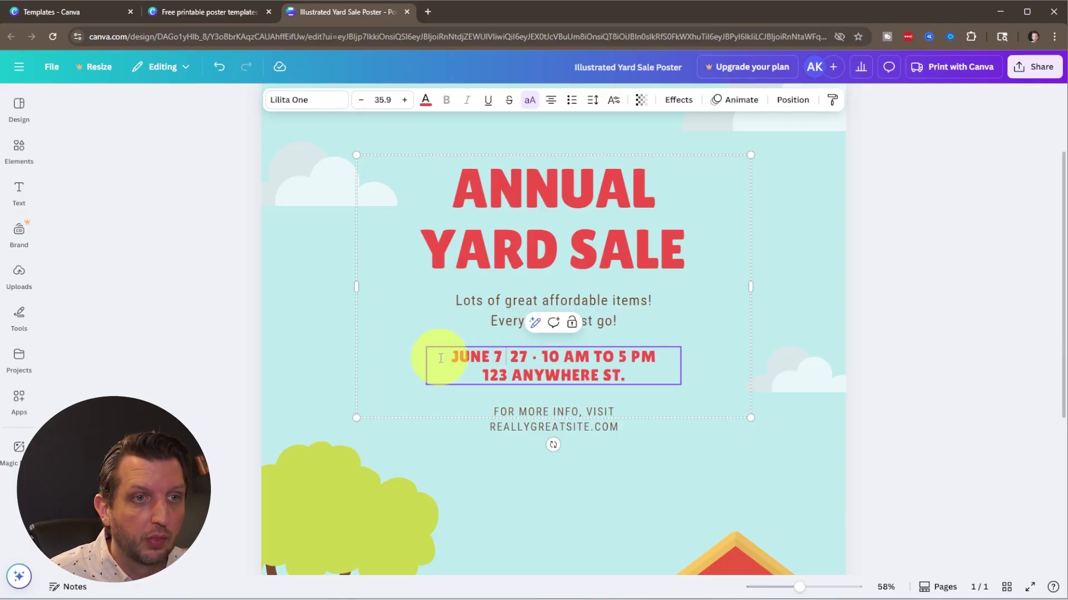
{"action": "type", "text": "–"}
{"action": "key", "text": "Delete"}
{"action": "key", "text": "Delete"}
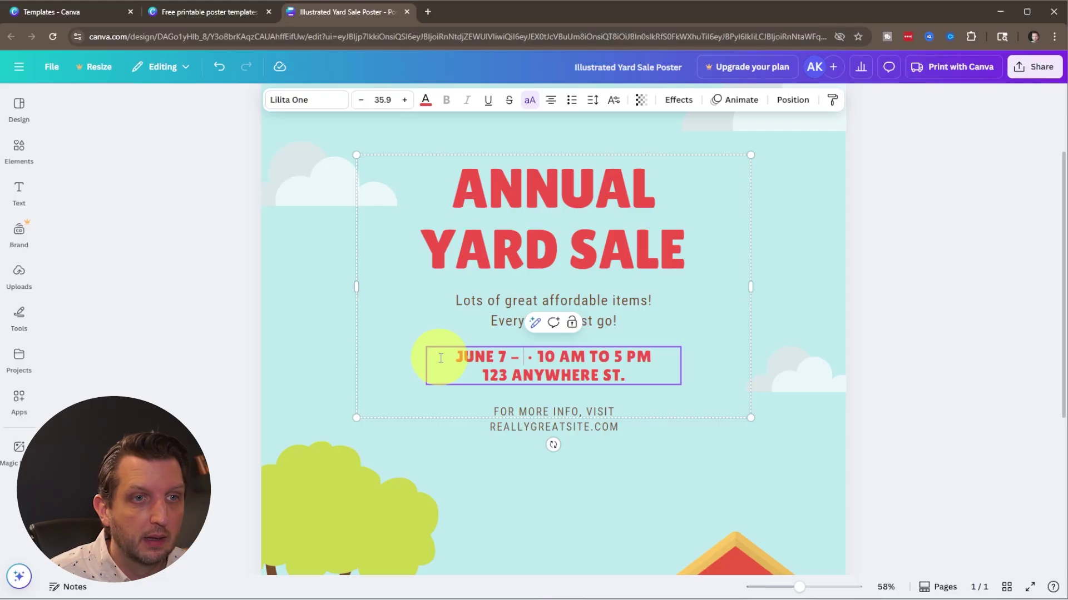
{"action": "type", "text": "9"}
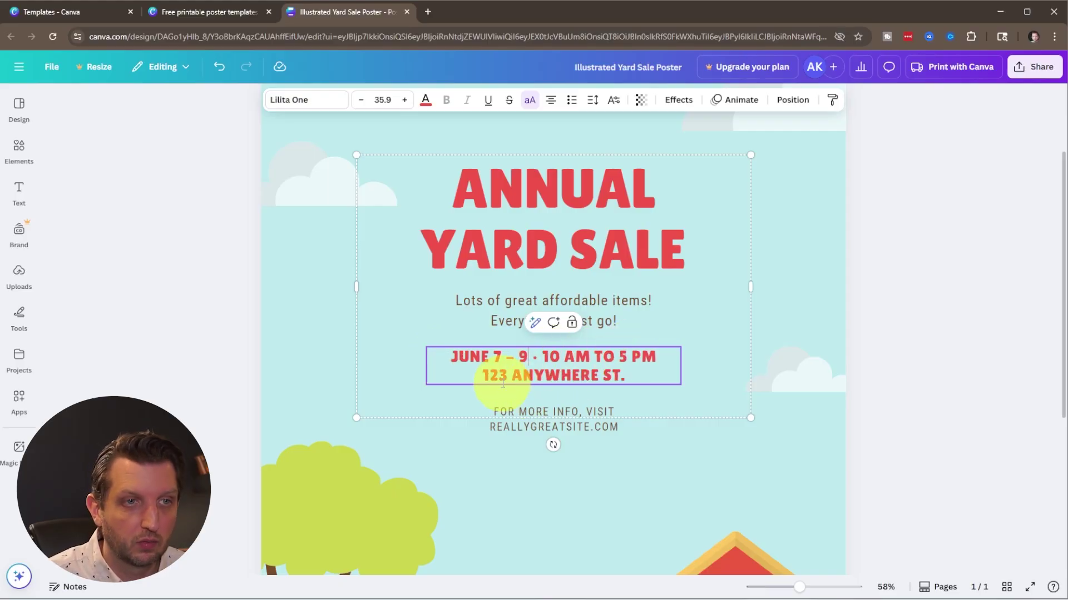
Edit the street address to read 77 MAIN ST
{"action": "left_click_drag", "start_coordinate": [510, 376], "coordinate": [591, 376]}
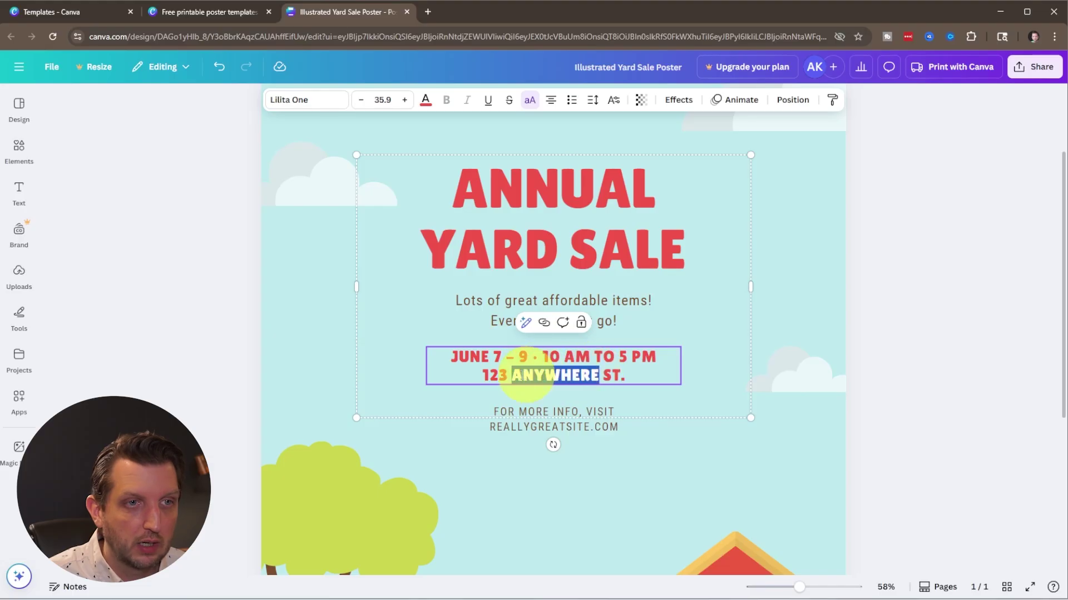
{"action": "left_click", "coordinate": [485, 377]}
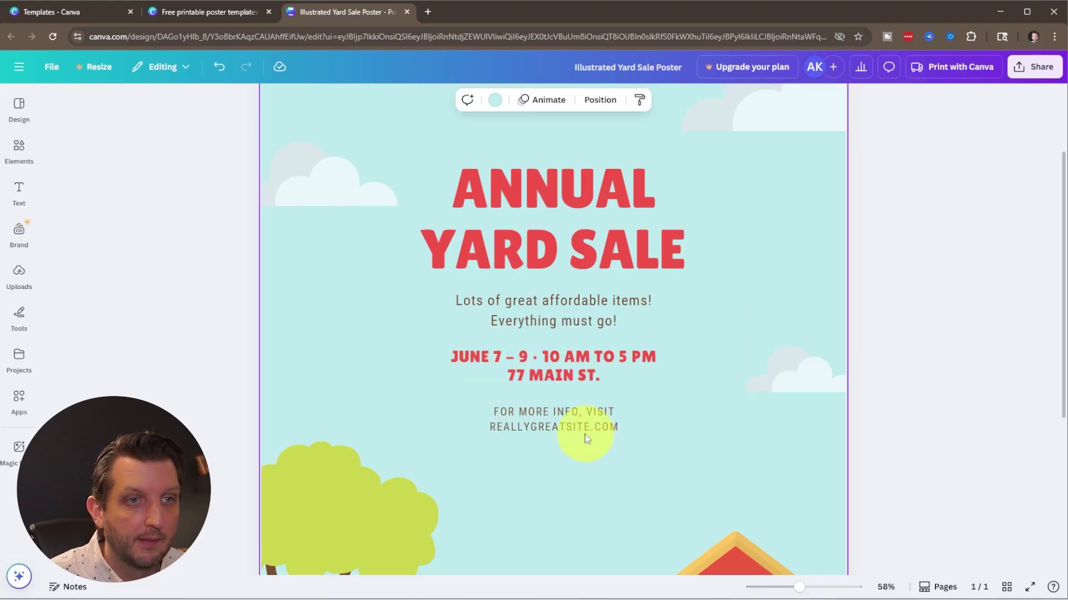
{"action": "left_click", "coordinate": [583, 433]}
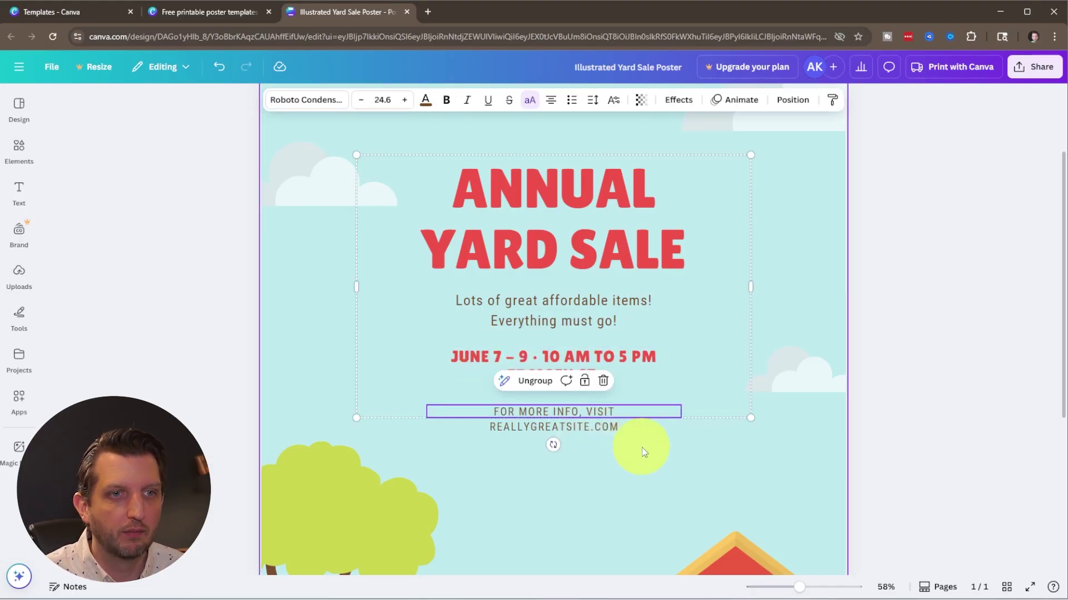
Delete the FOR MORE INFO website line from the poster
{"action": "key", "text": "Delete"}
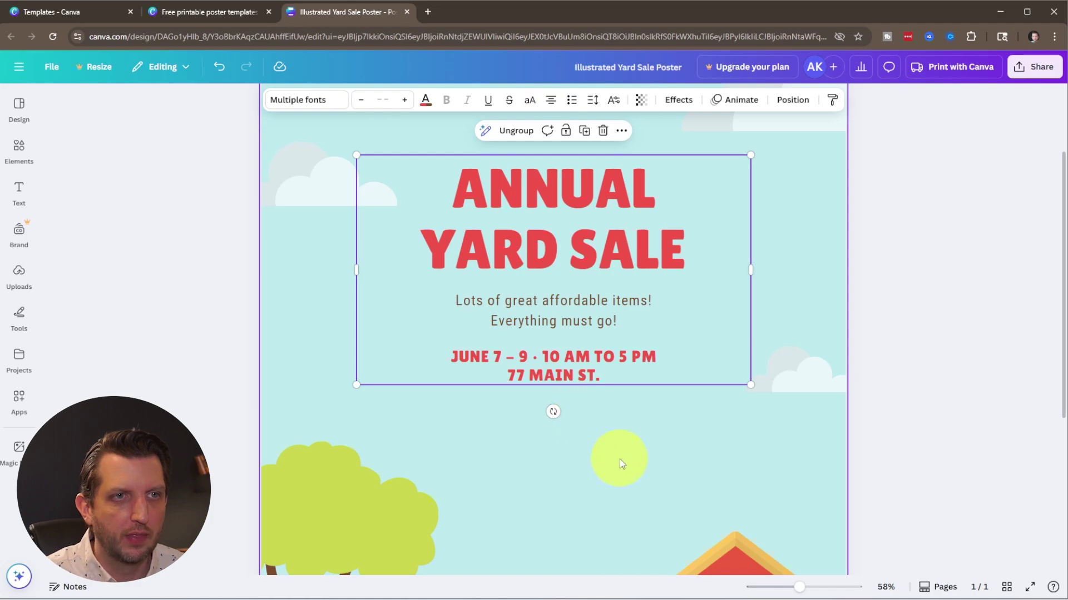
{"action": "scroll", "coordinate": [620, 458], "scroll_direction": "down", "scroll_amount": 5}
{"action": "scroll", "coordinate": [619, 459], "scroll_direction": "up", "scroll_amount": 7}
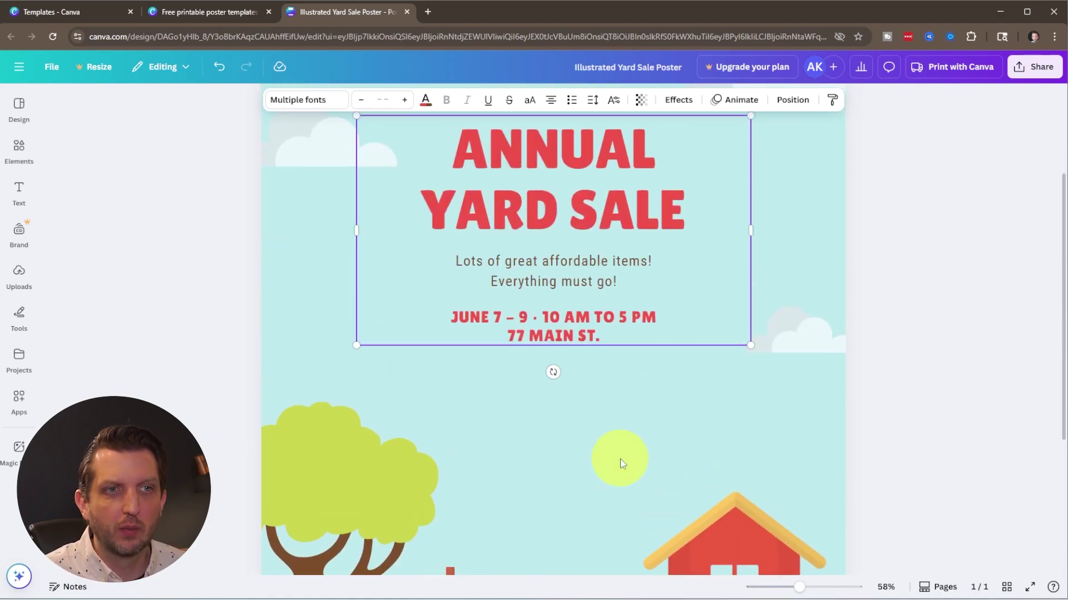
{"action": "scroll", "coordinate": [551, 382], "scroll_direction": "down", "scroll_amount": 5}
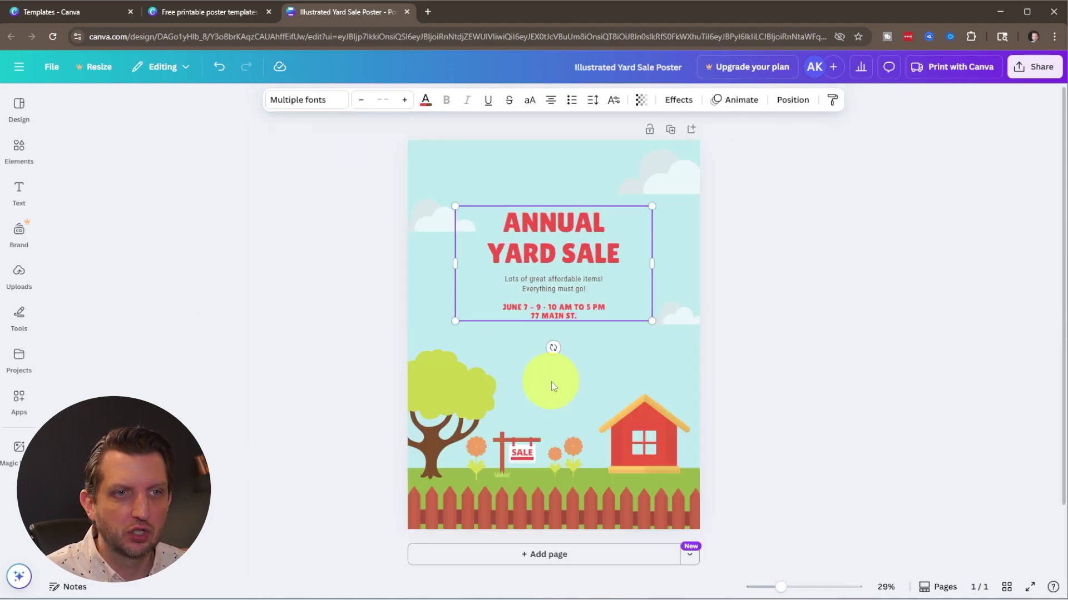
Enlarge the ANNUAL YARD SALE text block and stretch it up into the banner's space
{"action": "left_click", "coordinate": [566, 269]}
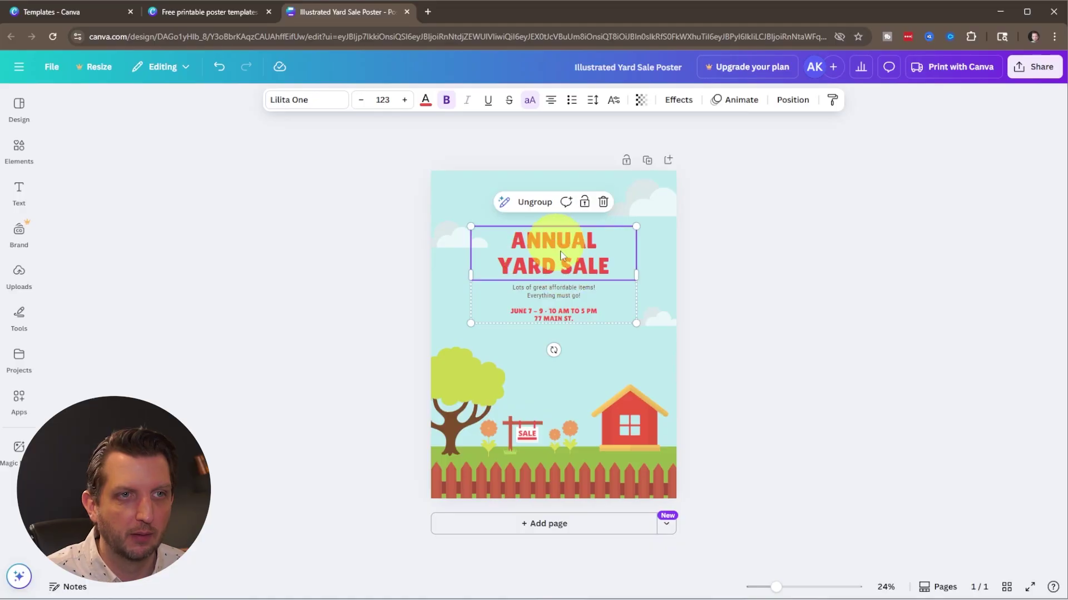
{"action": "left_click", "coordinate": [575, 278]}
{"action": "left_click", "coordinate": [538, 254]}
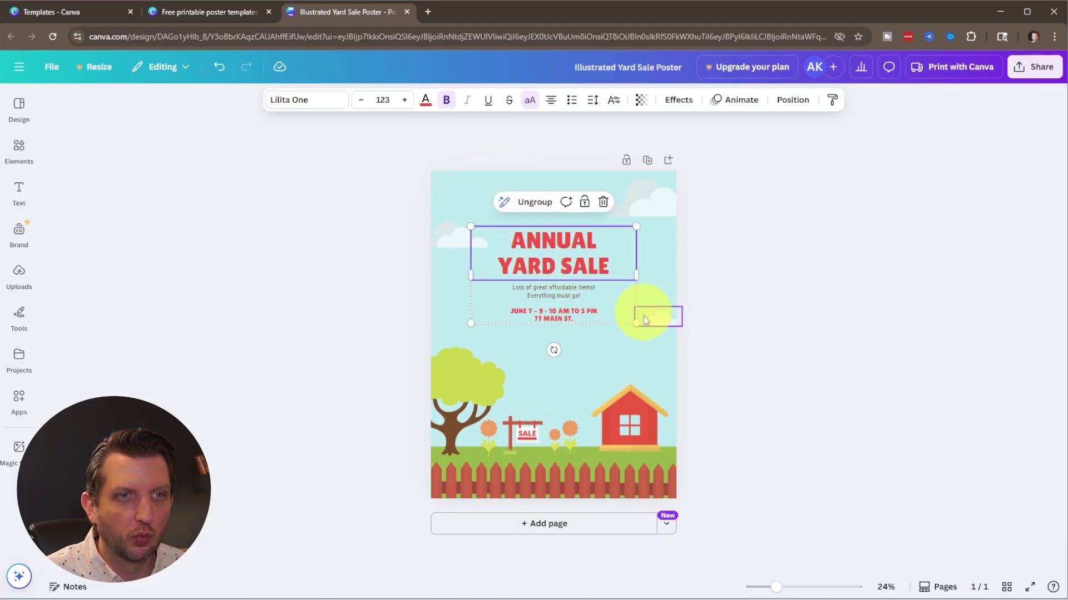
{"action": "left_click_drag", "start_coordinate": [636, 324], "coordinate": [629, 319]}
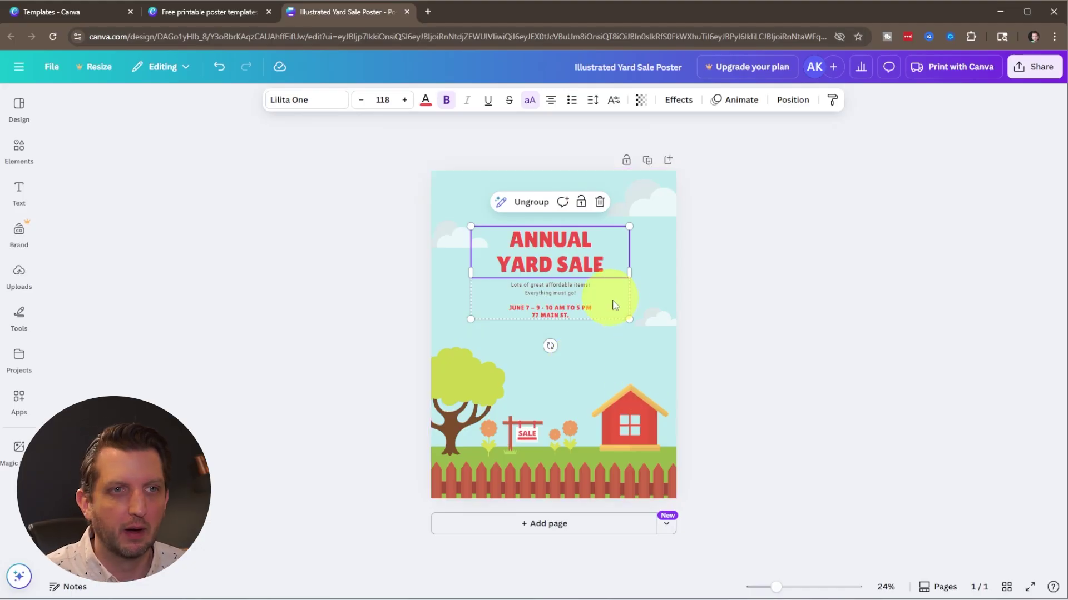
{"action": "left_click_drag", "start_coordinate": [627, 321], "coordinate": [690, 371]}
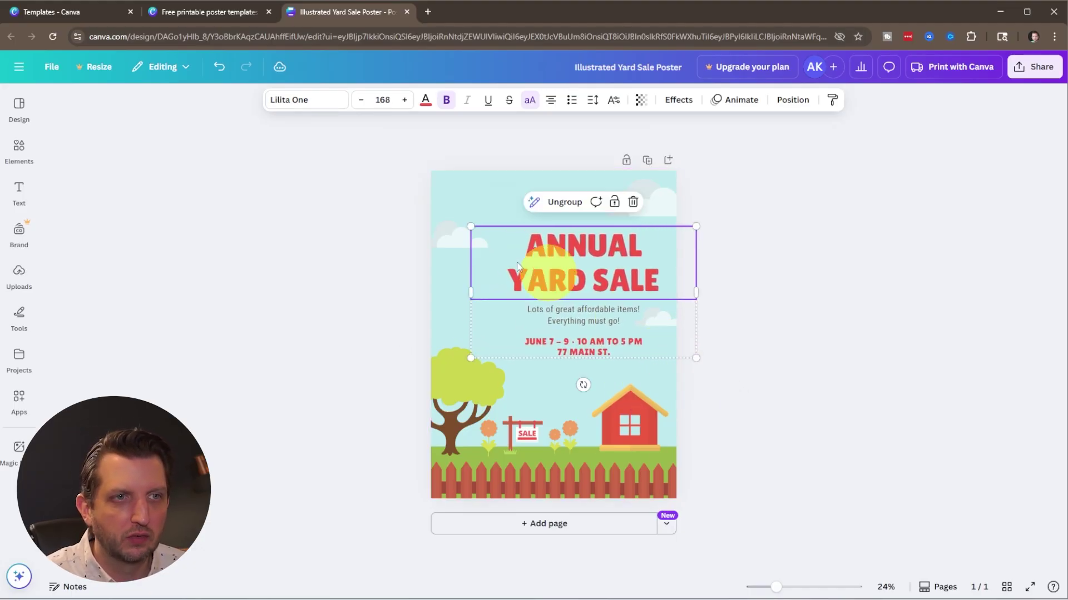
{"action": "left_click_drag", "start_coordinate": [471, 226], "coordinate": [432, 201]}
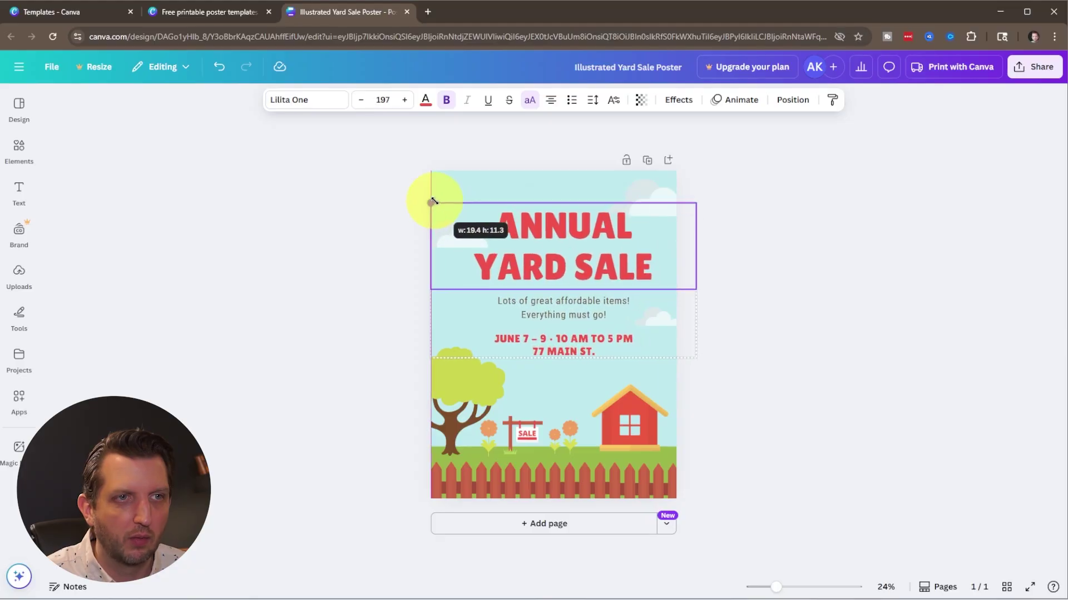
{"action": "left_click_drag", "start_coordinate": [696, 358], "coordinate": [677, 347]}
{"action": "left_click", "coordinate": [568, 225]}
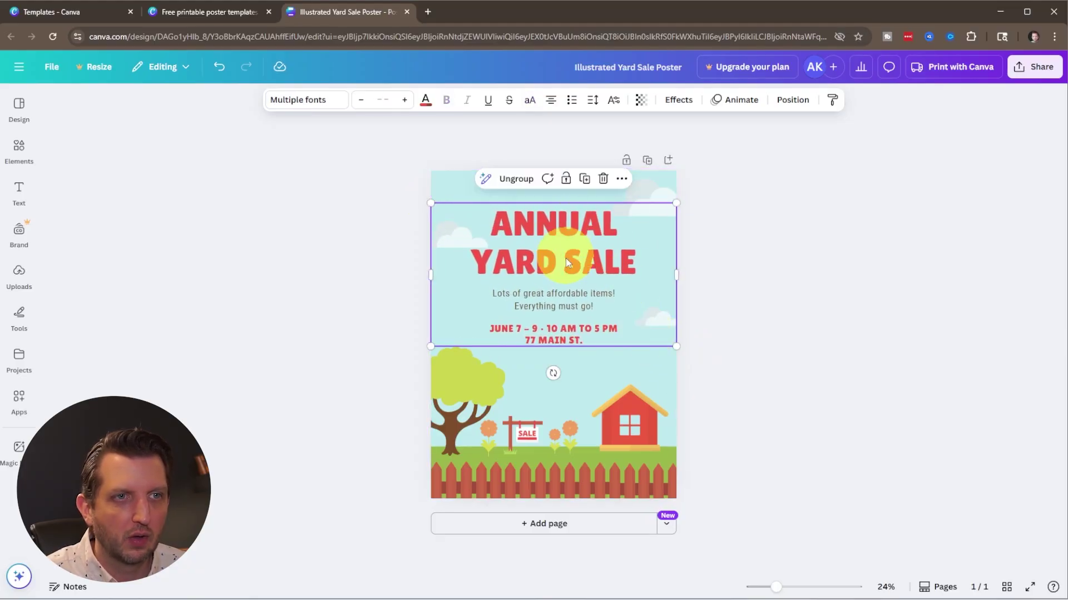
{"action": "left_click", "coordinate": [722, 323]}
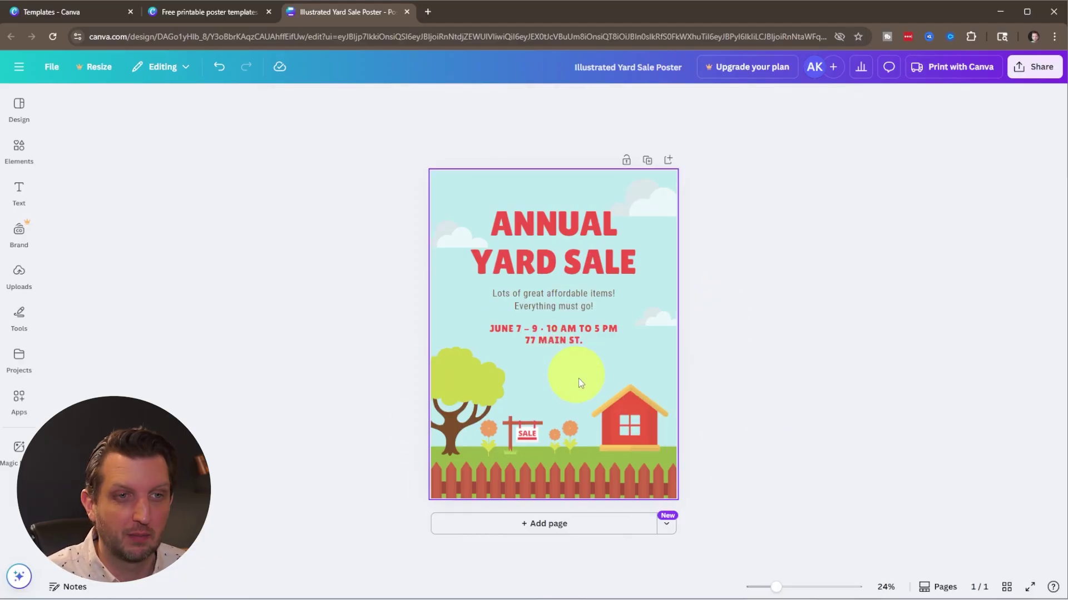
Recolor the house illustration from red to the default dark blue
{"action": "left_click", "coordinate": [640, 411]}
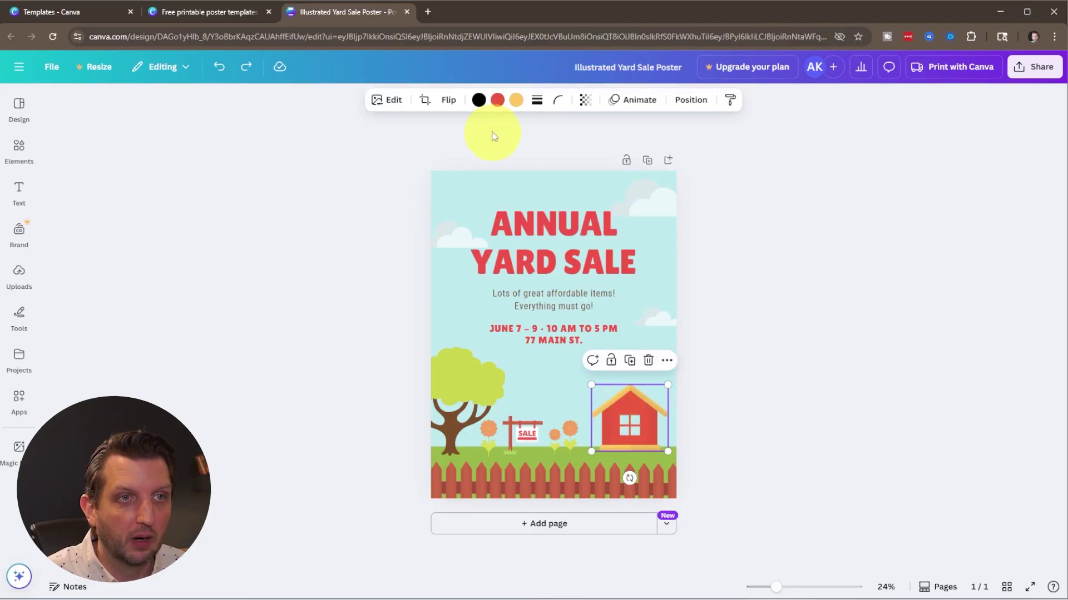
{"action": "left_click", "coordinate": [499, 103]}
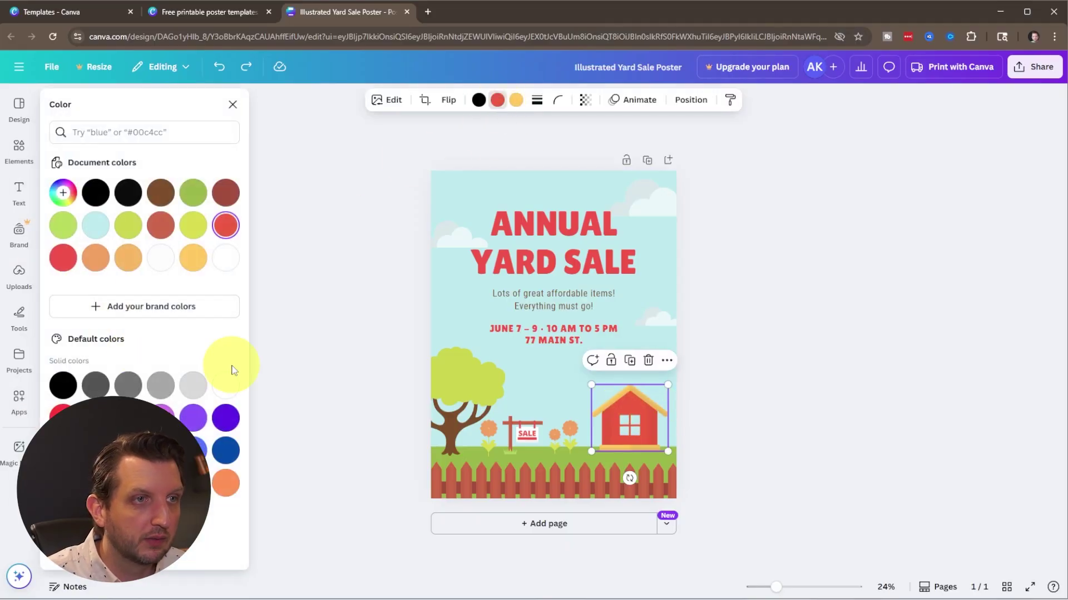
{"action": "left_click", "coordinate": [228, 452]}
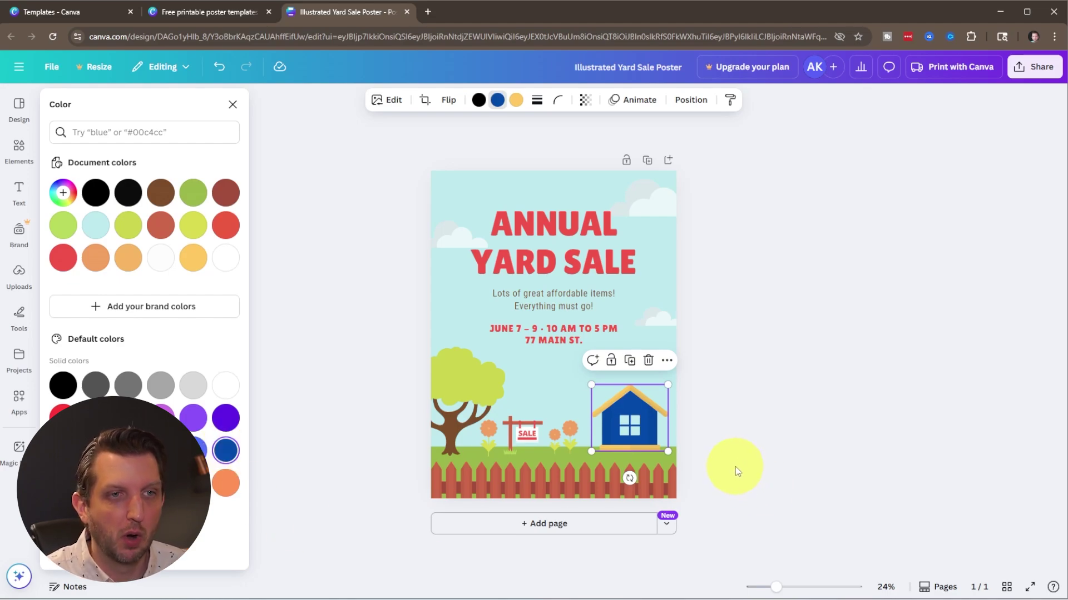
Select the grass and fence group at the bottom, then deselect it
{"action": "left_click", "coordinate": [539, 485]}
{"action": "left_click", "coordinate": [507, 493]}
{"action": "left_click", "coordinate": [460, 458]}
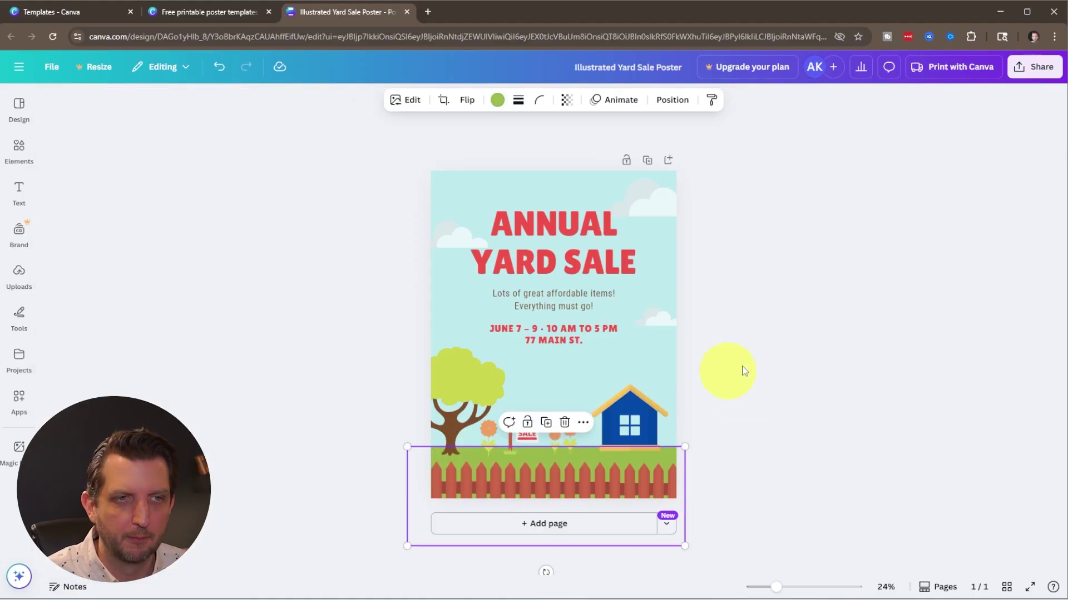
{"action": "left_click", "coordinate": [744, 370]}
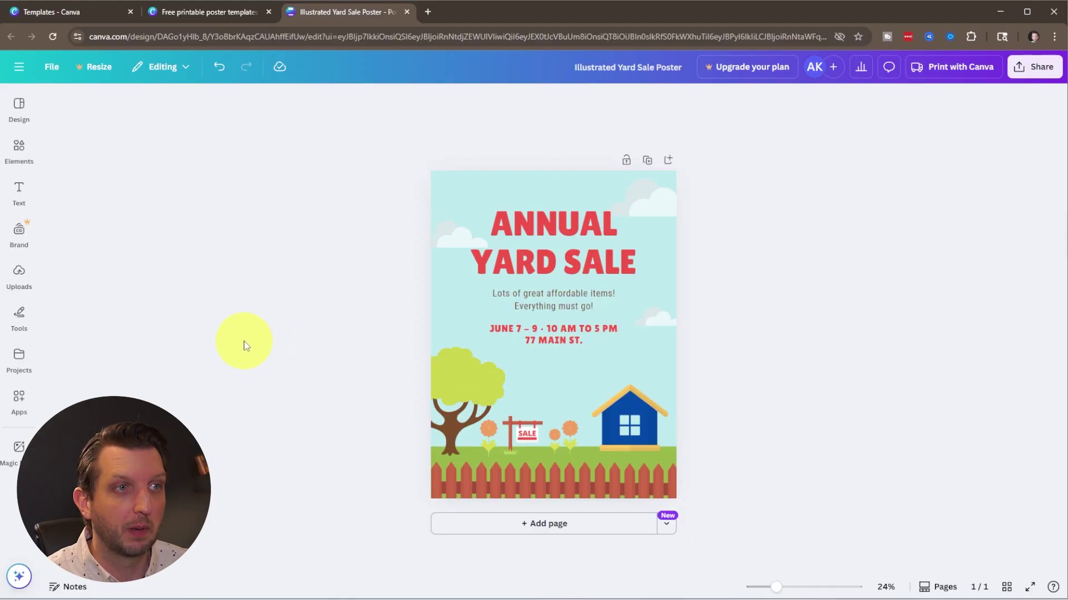
Upload four IMG photos from the computer and add the mouse and Batman photos to the page
{"action": "left_click", "coordinate": [19, 149]}
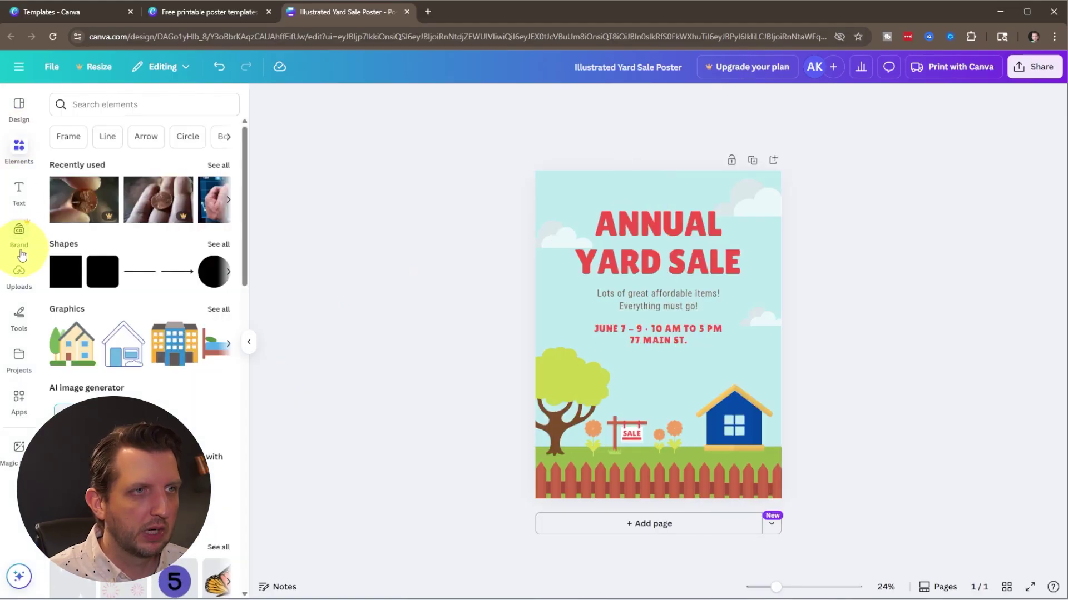
{"action": "left_click", "coordinate": [21, 270]}
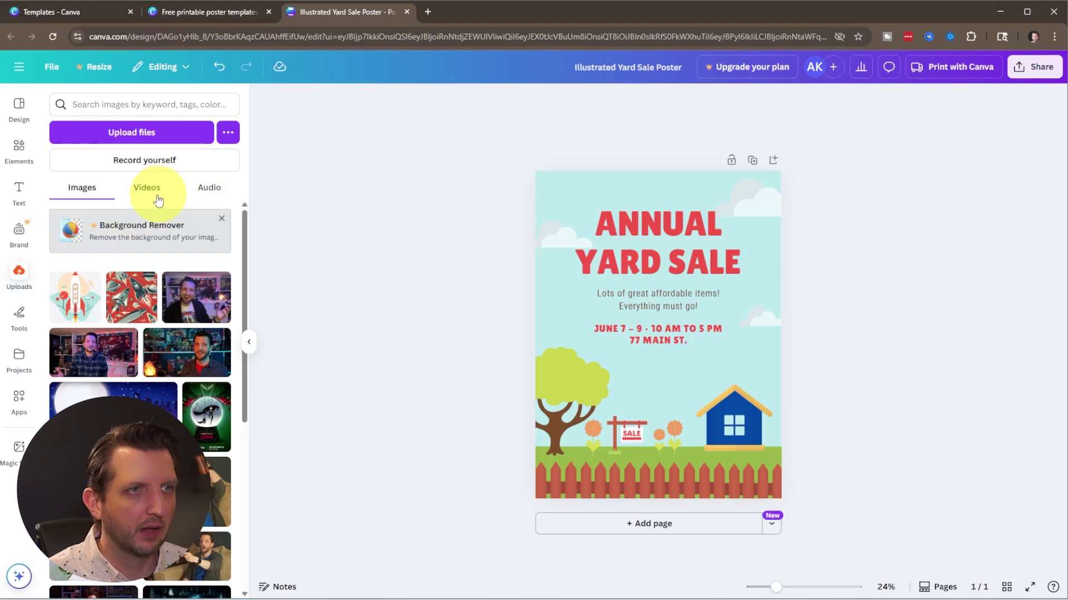
{"action": "left_click", "coordinate": [143, 141]}
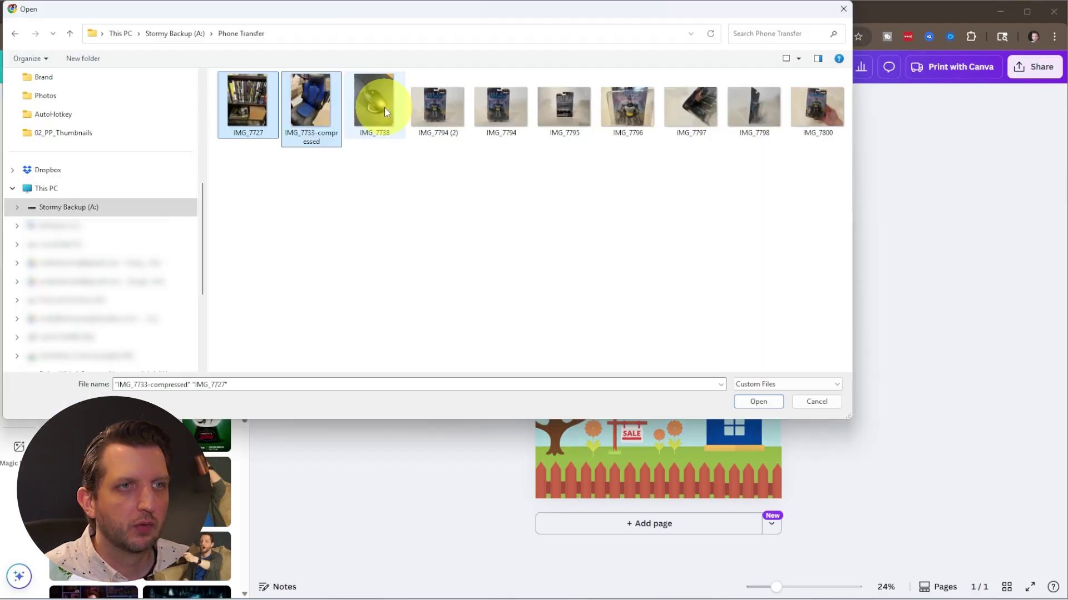
{"action": "left_click", "coordinate": [385, 108], "text": "ctrl"}
{"action": "left_click", "coordinate": [443, 120], "text": "ctrl"}
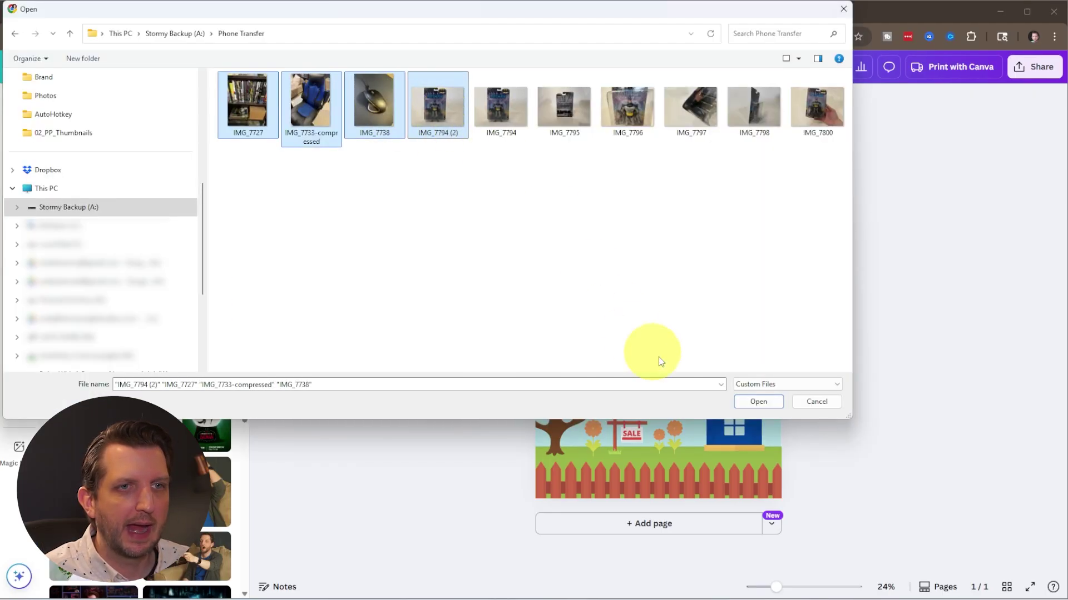
{"action": "left_click", "coordinate": [758, 400]}
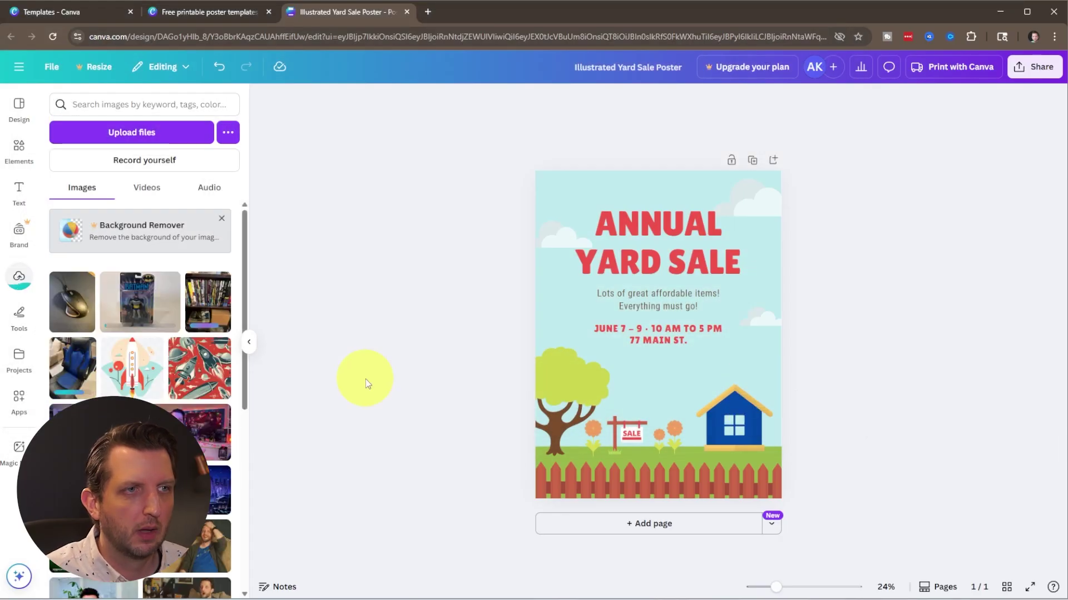
{"action": "left_click", "coordinate": [75, 303]}
{"action": "left_click", "coordinate": [134, 299]}
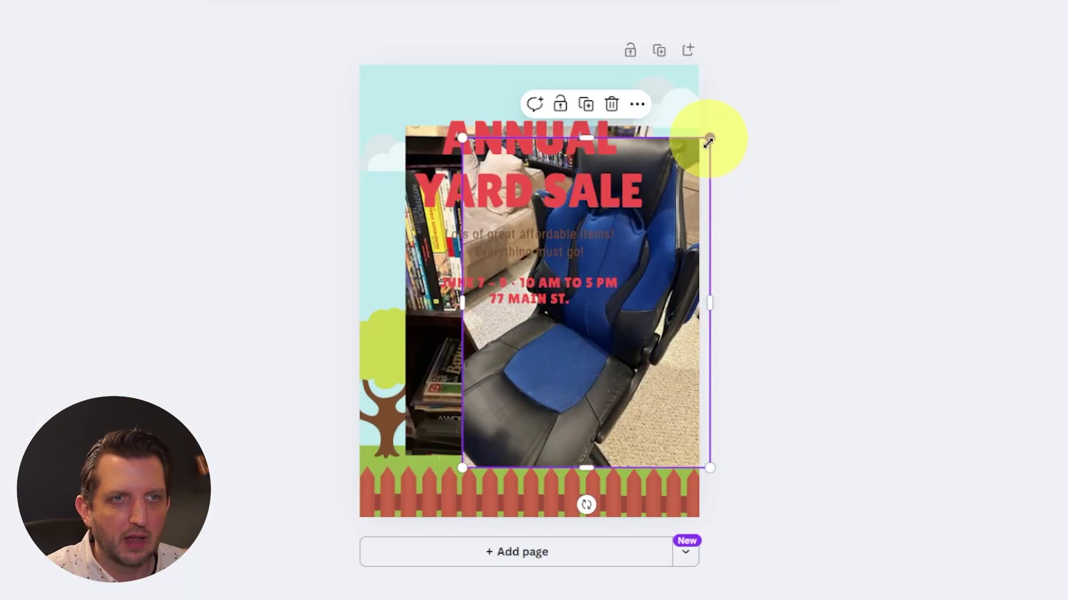
Shrink and reposition the chair and bookshelf photos, and trim the mouse photo's top and bottom
{"action": "left_click_drag", "start_coordinate": [708, 143], "coordinate": [581, 300]}
{"action": "left_click_drag", "start_coordinate": [551, 394], "coordinate": [644, 342]}
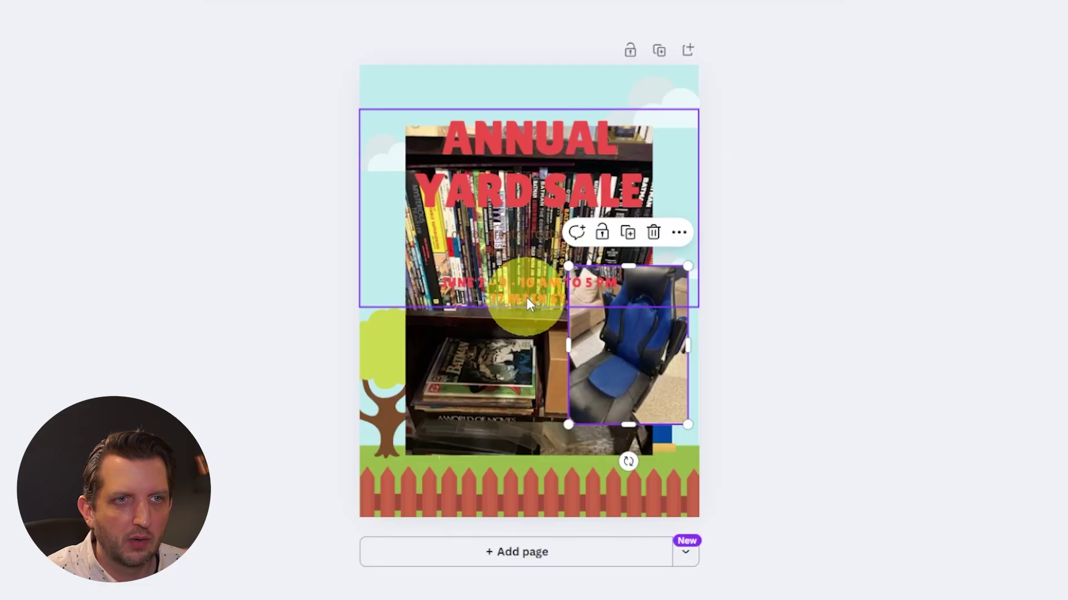
{"action": "left_click", "coordinate": [496, 358]}
{"action": "left_click", "coordinate": [626, 206]}
{"action": "left_click_drag", "start_coordinate": [658, 126], "coordinate": [544, 231]}
{"action": "left_click_drag", "start_coordinate": [517, 267], "coordinate": [476, 93]}
{"action": "left_click", "coordinate": [512, 358]}
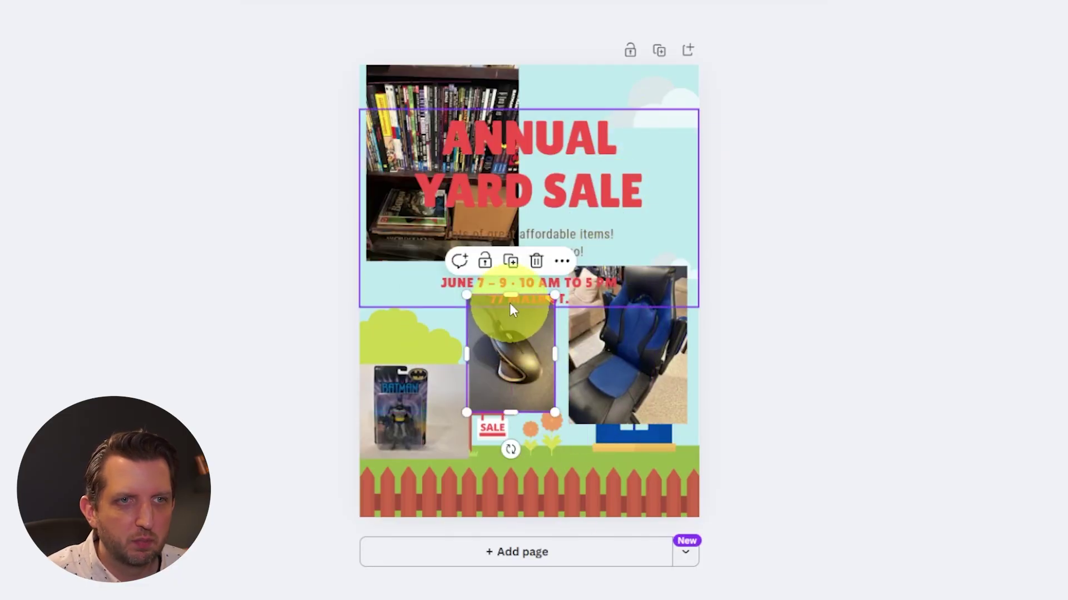
{"action": "left_click_drag", "start_coordinate": [508, 301], "coordinate": [508, 317]}
{"action": "mouse_move", "coordinate": [512, 407]}
{"action": "left_mouse_down"}
{"action": "mouse_move", "coordinate": [509, 439]}
{"action": "mouse_move", "coordinate": [511, 393]}
{"action": "left_mouse_up"}
Line up the bookshelf, Batman and mouse photos in one row beneath the address
{"action": "left_click_drag", "start_coordinate": [498, 256], "coordinate": [431, 231]}
{"action": "left_click", "coordinate": [413, 175]}
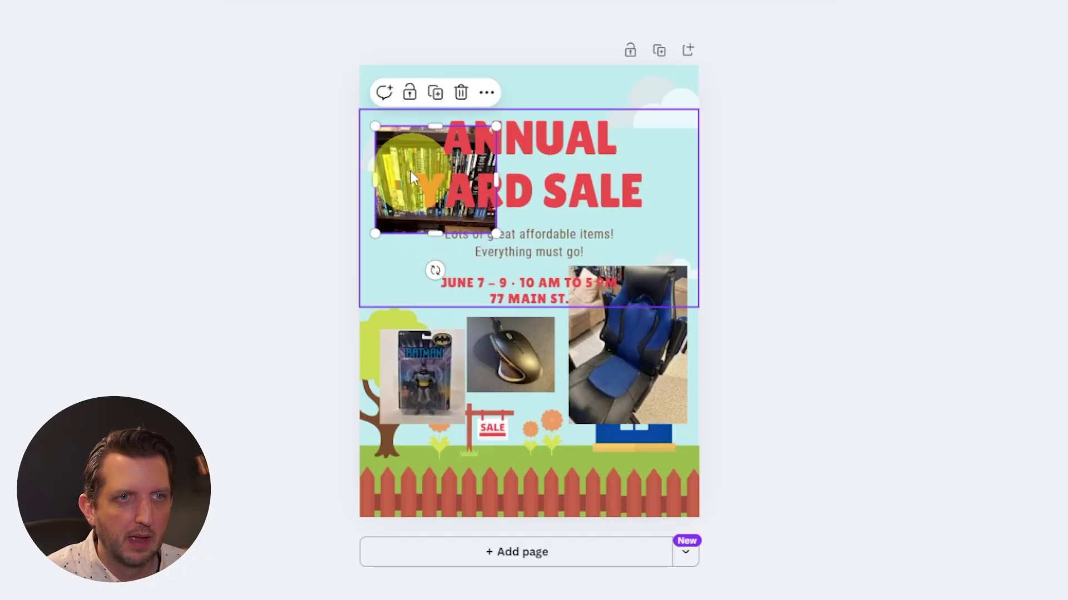
{"action": "left_click_drag", "start_coordinate": [396, 162], "coordinate": [387, 334]}
{"action": "left_click", "coordinate": [656, 334]}
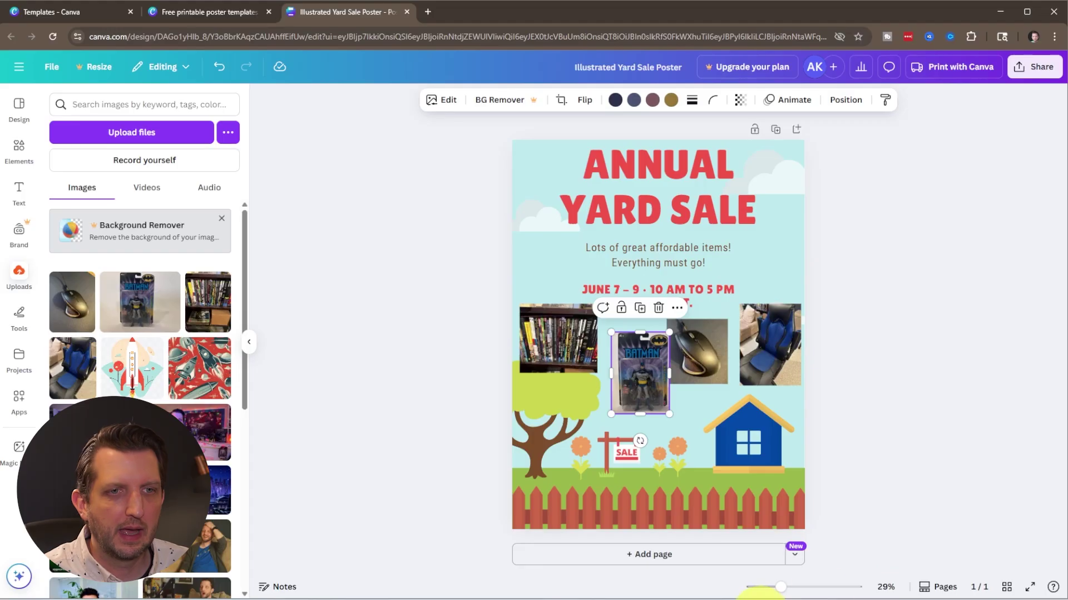
{"action": "left_click_drag", "start_coordinate": [781, 589], "coordinate": [805, 590]}
{"action": "left_click", "coordinate": [417, 334]}
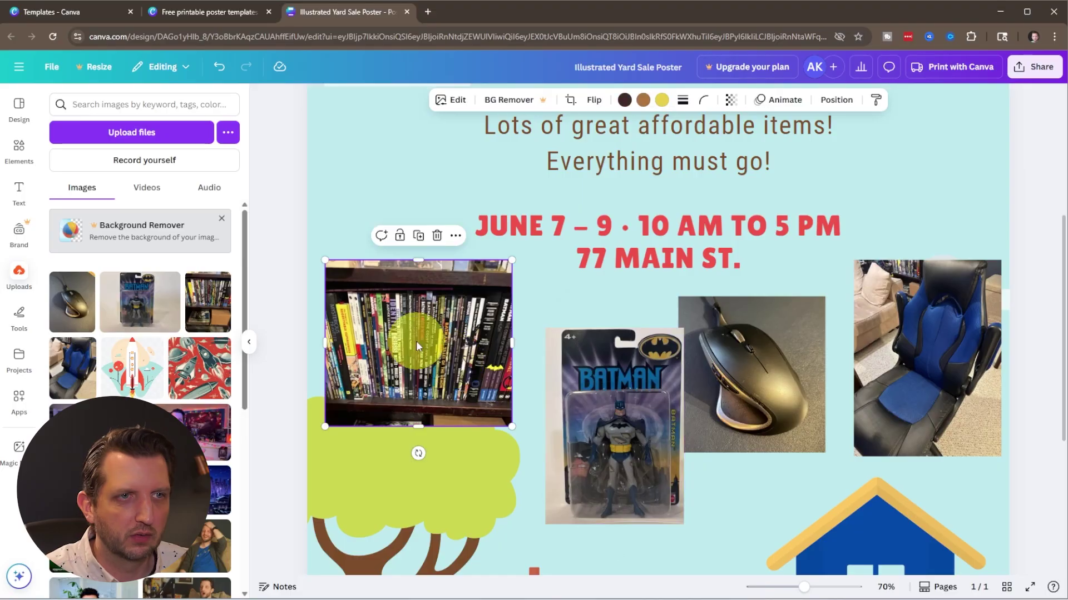
{"action": "left_click_drag", "start_coordinate": [425, 328], "coordinate": [424, 369]}
{"action": "left_click_drag", "start_coordinate": [639, 413], "coordinate": [623, 381]}
{"action": "left_click_drag", "start_coordinate": [751, 371], "coordinate": [717, 396]}
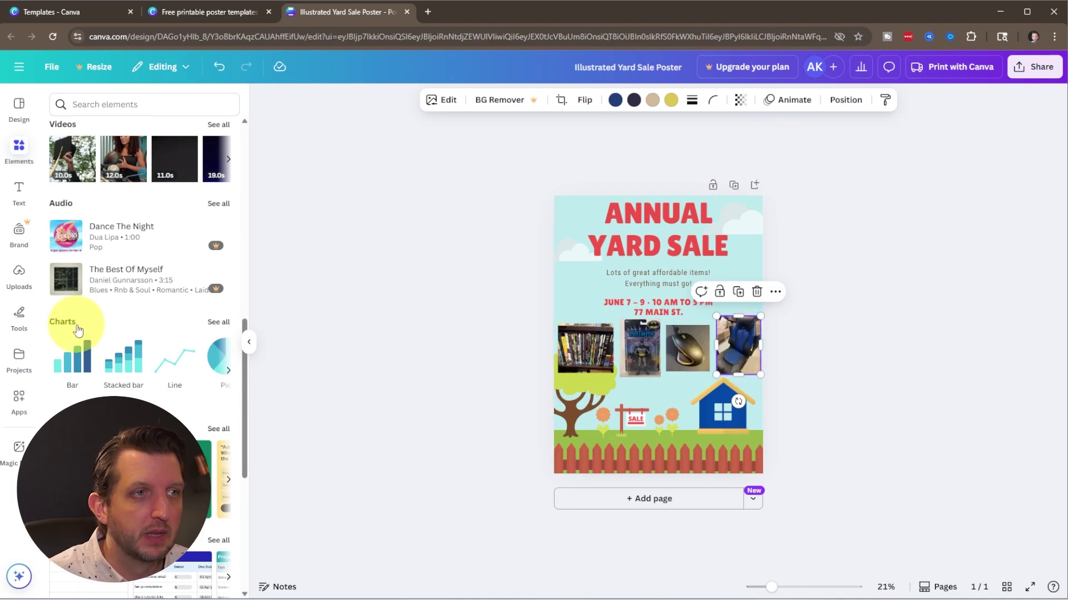
Search Elements for 'price tag' and add the black dollar tag graphic to the poster
{"action": "scroll", "coordinate": [72, 322], "scroll_direction": "up", "scroll_amount": 10}
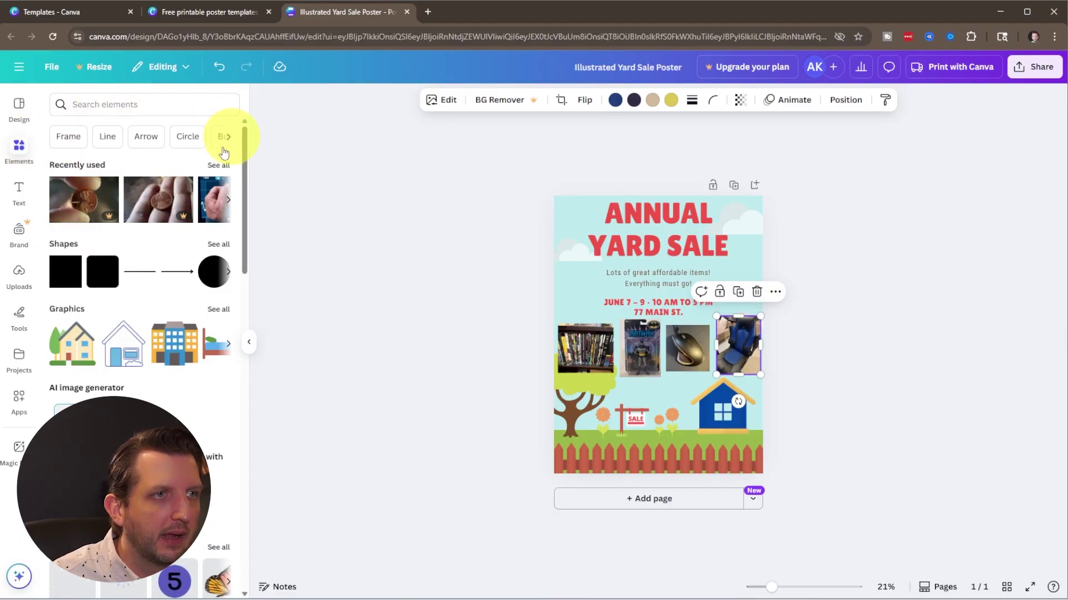
{"action": "left_click", "coordinate": [100, 107]}
{"action": "type", "text": "price tag"}
{"action": "key", "text": "Return"}
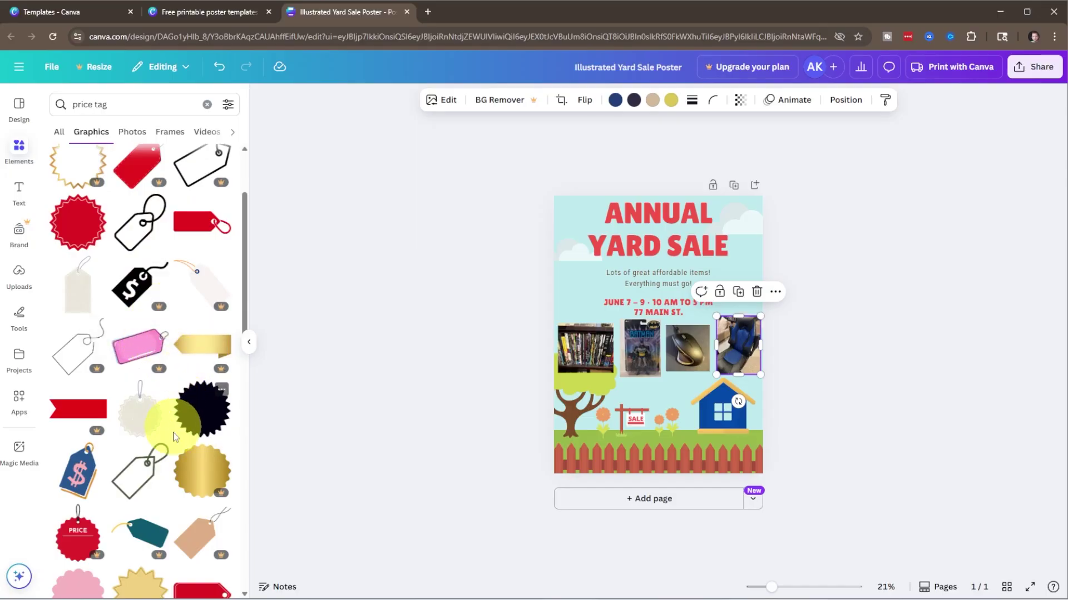
{"action": "scroll", "coordinate": [167, 445], "scroll_direction": "down", "scroll_amount": 5}
{"action": "key", "text": "ctrl+z"}
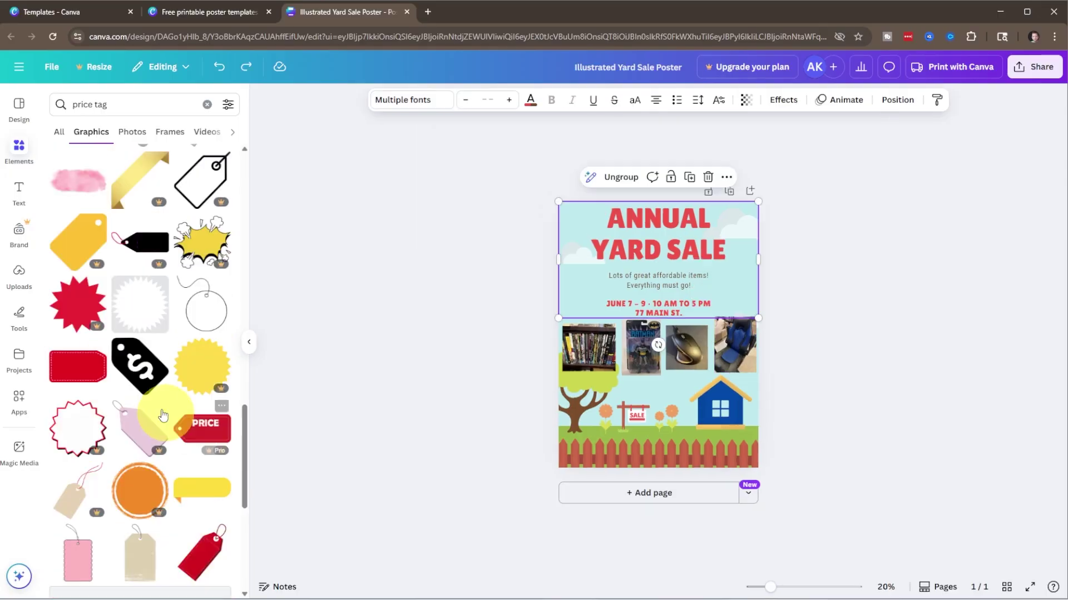
{"action": "left_click", "coordinate": [134, 367]}
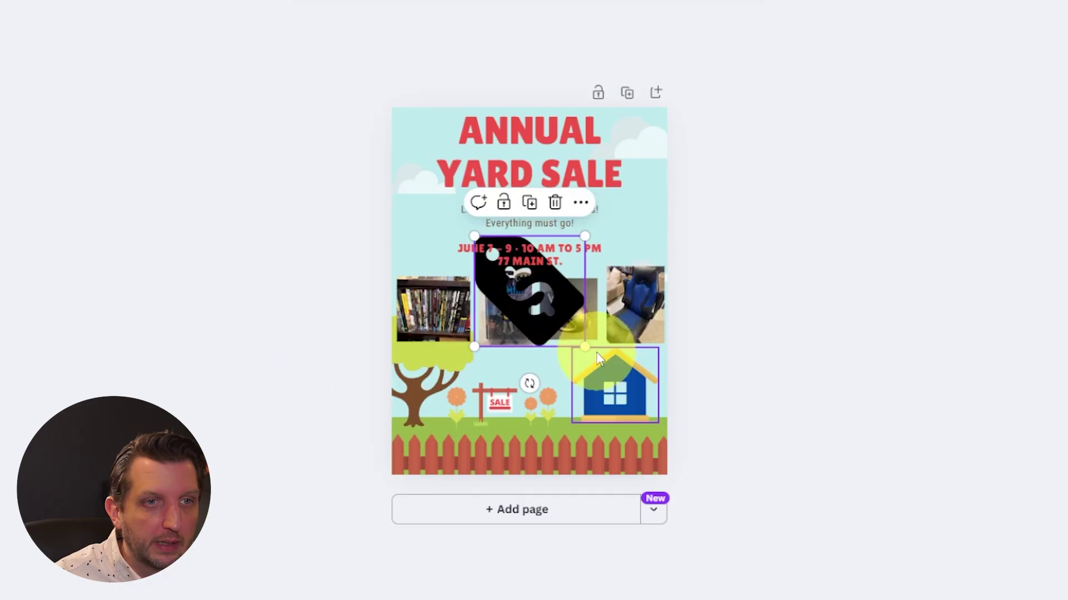
Shrink the price tag and place it to the right of the headline
{"action": "left_click_drag", "start_coordinate": [692, 376], "coordinate": [676, 365]}
{"action": "left_click_drag", "start_coordinate": [553, 334], "coordinate": [508, 305]}
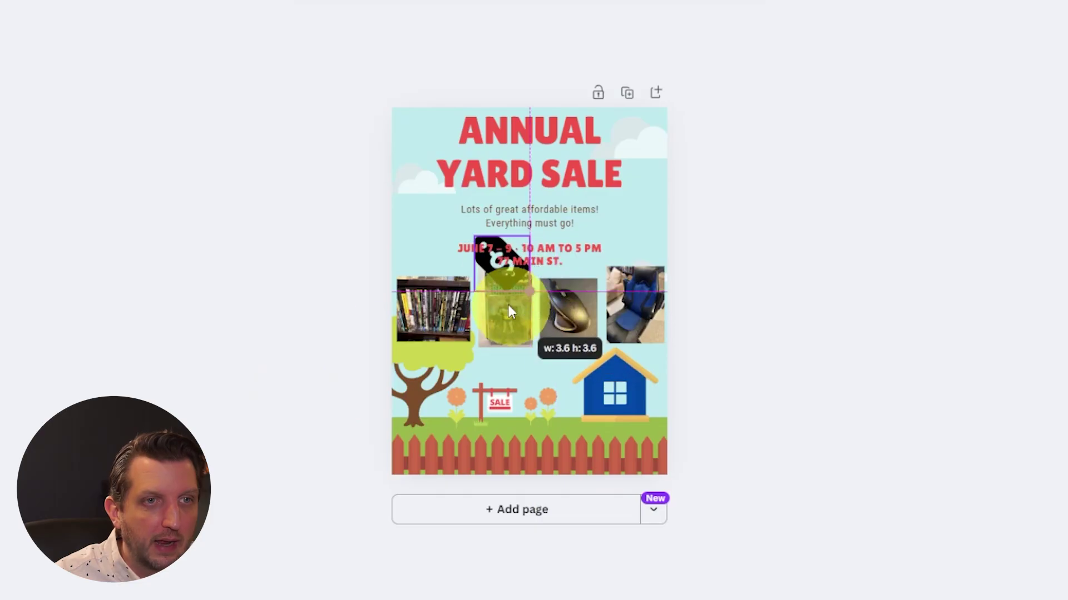
{"action": "left_click", "coordinate": [482, 264]}
{"action": "left_click_drag", "start_coordinate": [482, 268], "coordinate": [648, 236]}
{"action": "left_click", "coordinate": [773, 275]}
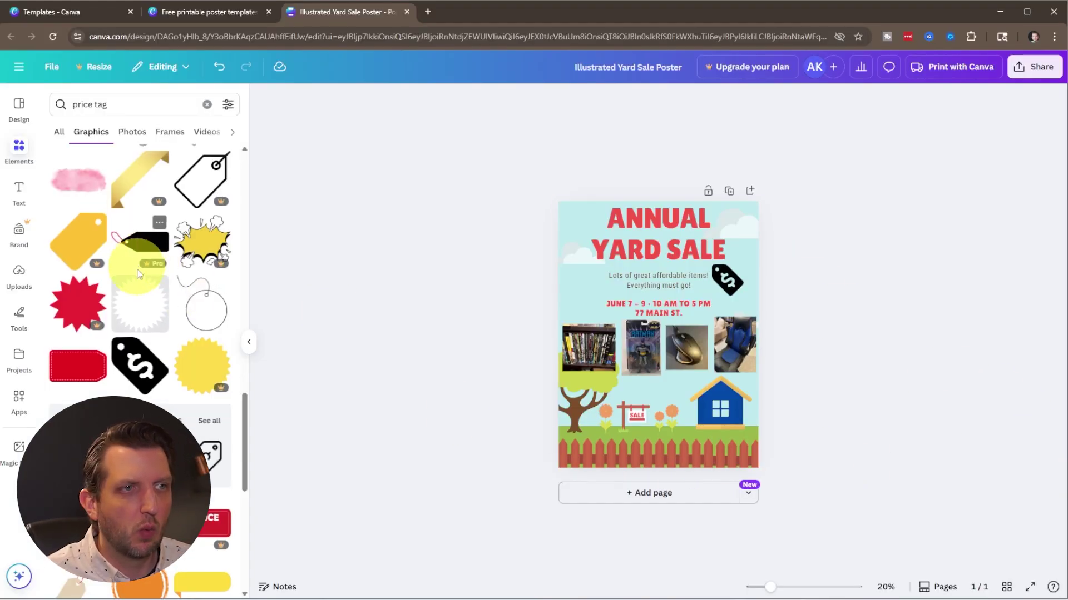
Rerun the 'price tag' search from recent searches, then clear it
{"action": "scroll", "coordinate": [138, 274], "scroll_direction": "down", "scroll_amount": 5}
{"action": "left_click", "coordinate": [130, 104]}
{"action": "key", "text": "Return"}
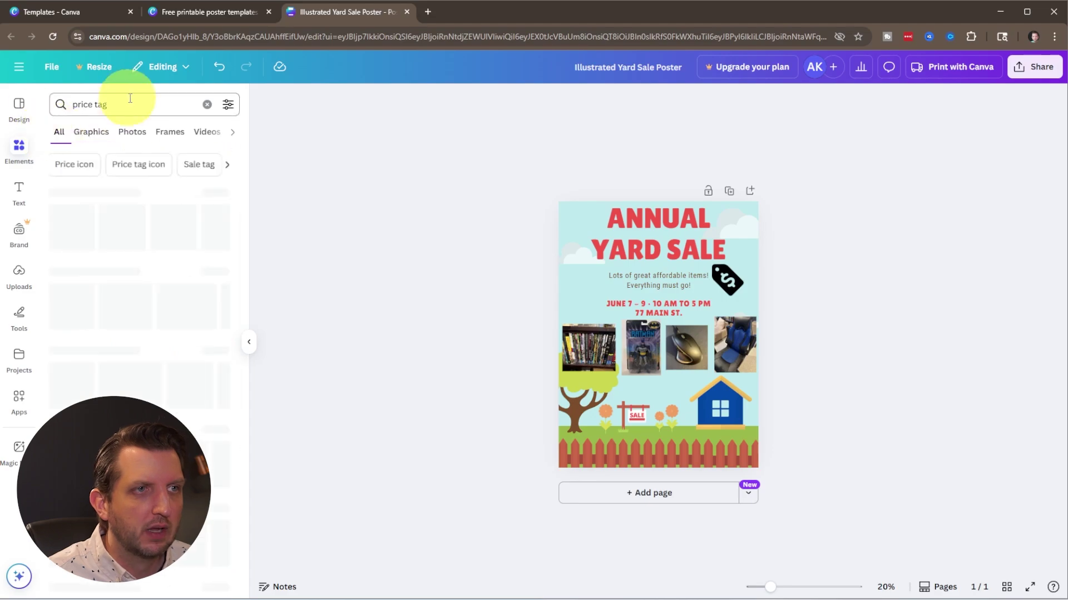
{"action": "left_click", "coordinate": [206, 104]}
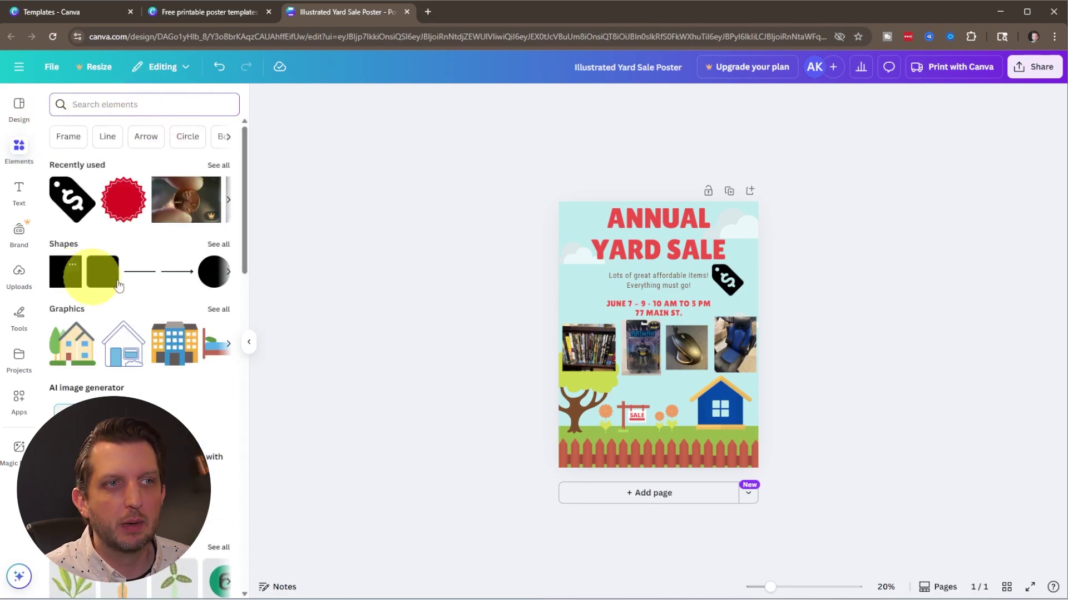
Browse the Text styles panel beside the finished poster, then bring up the Share options
{"action": "left_click", "coordinate": [16, 196]}
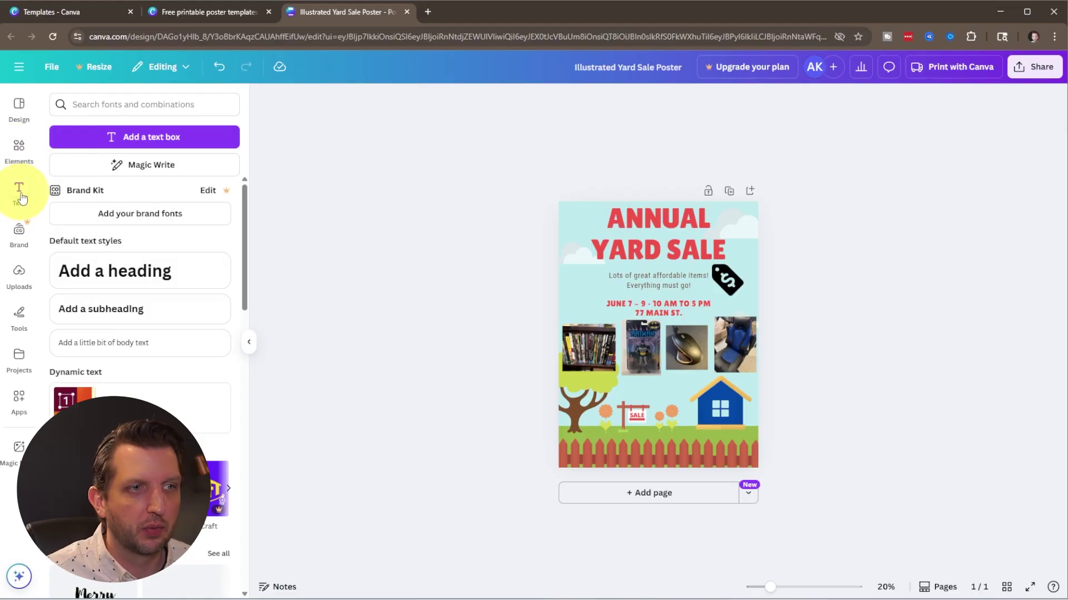
{"action": "scroll", "coordinate": [72, 206], "scroll_direction": "down", "scroll_amount": 4}
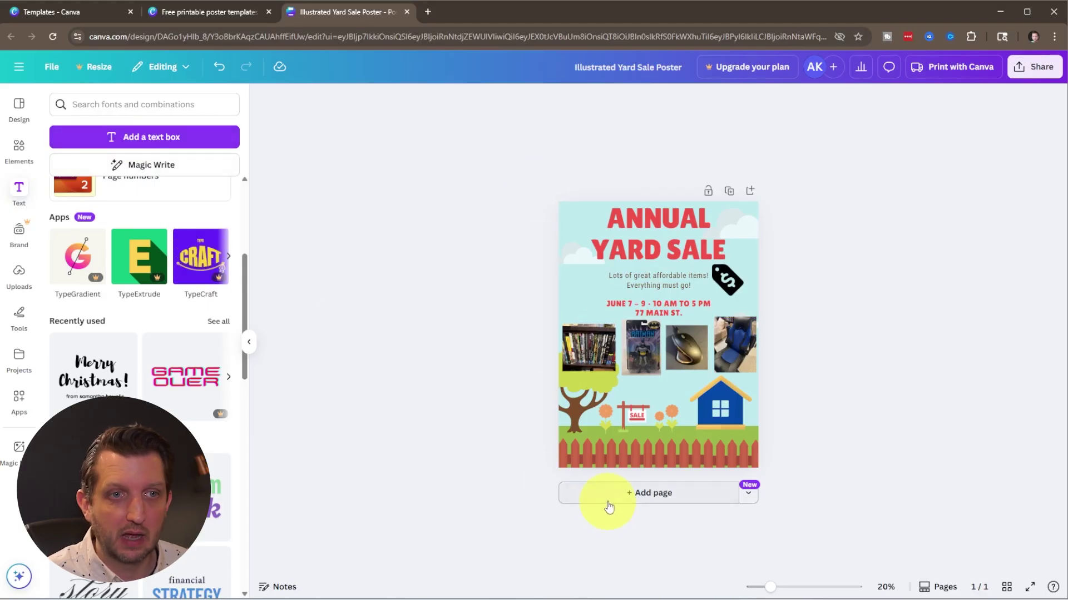
{"action": "scroll", "coordinate": [840, 351], "scroll_direction": "up", "scroll_amount": 2}
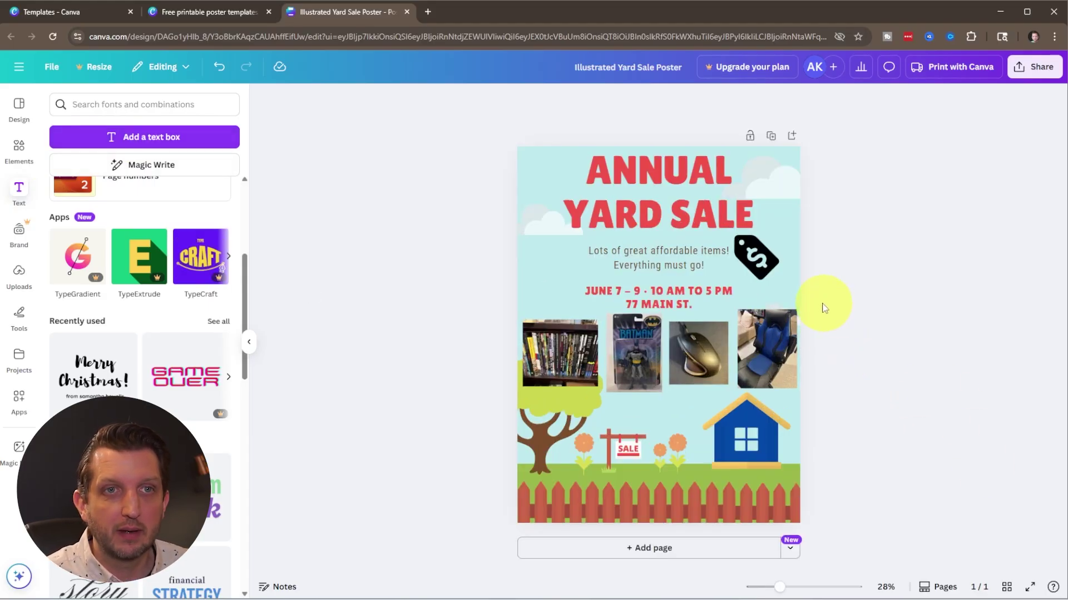
{"action": "left_click", "coordinate": [1031, 70]}
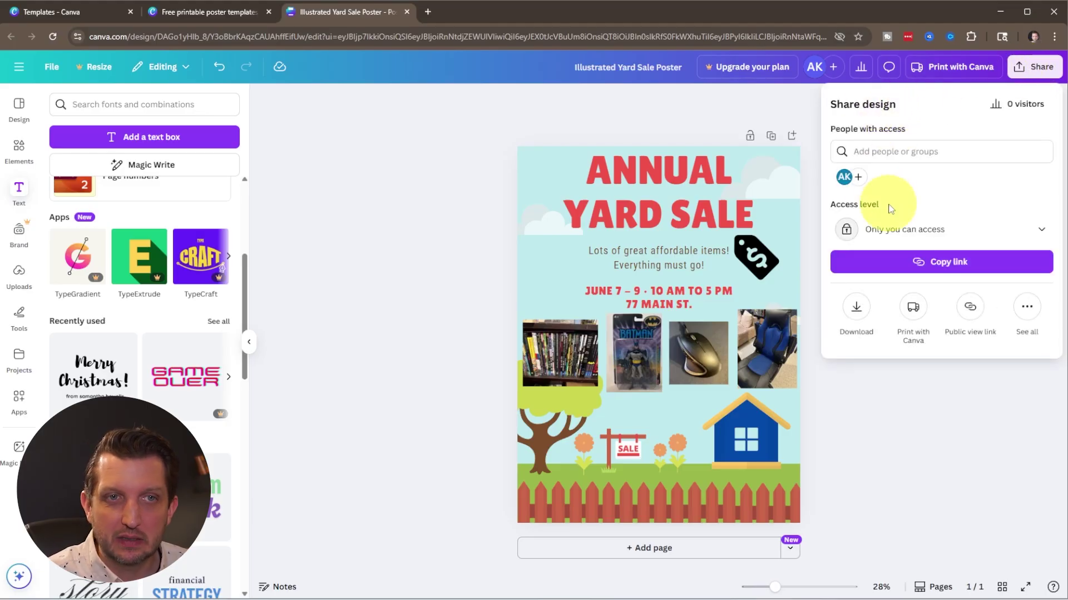
Download the poster as PNG and open Illustrated Yard Sale Poster.png from Chrome's downloads
{"action": "left_click", "coordinate": [857, 310]}
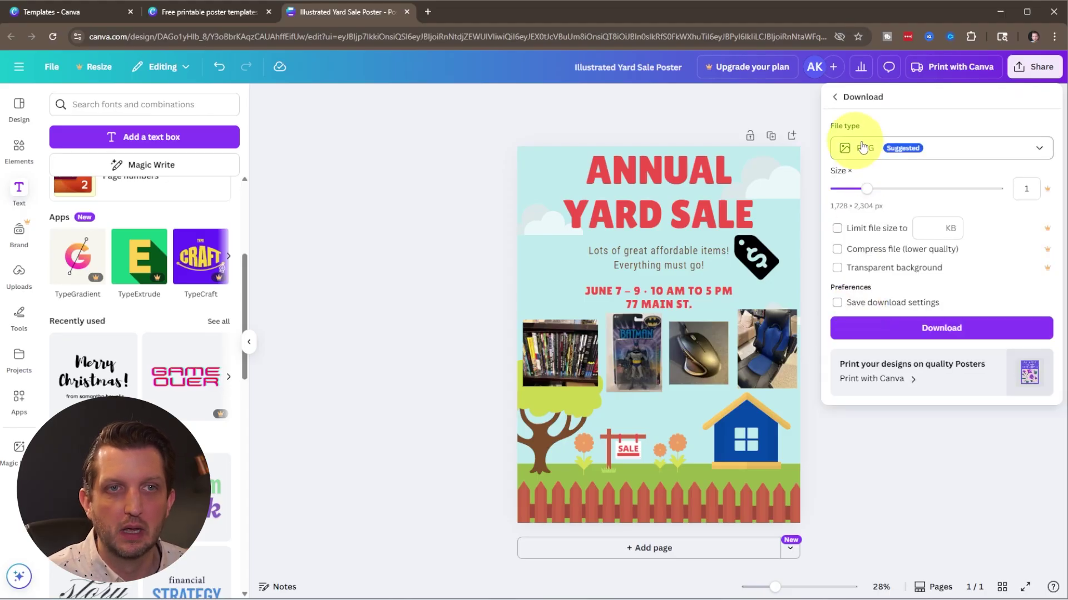
{"action": "left_click", "coordinate": [937, 330]}
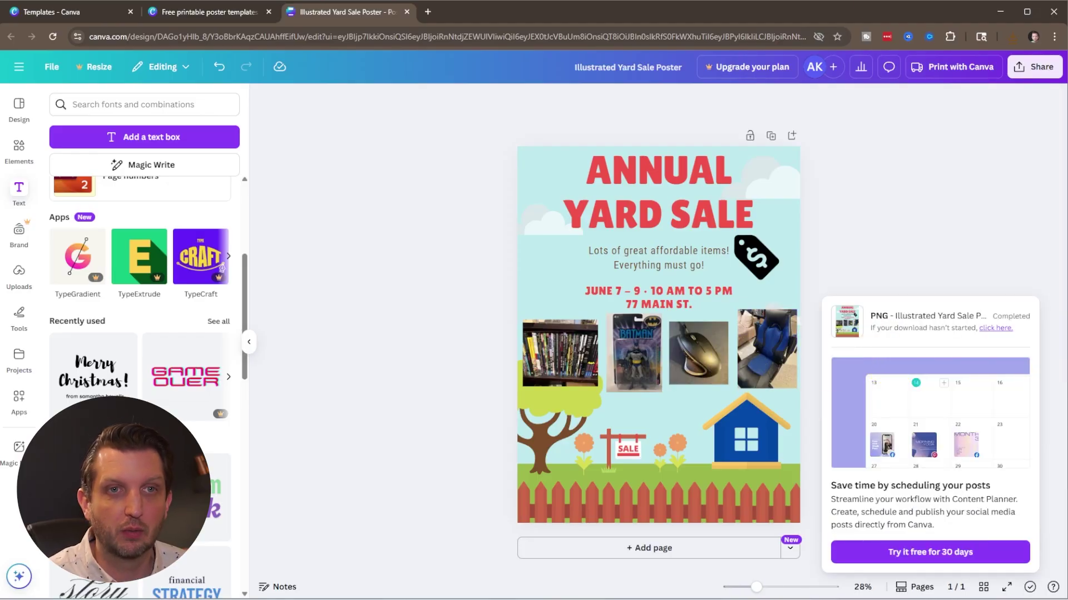
{"action": "left_click", "coordinate": [1011, 36]}
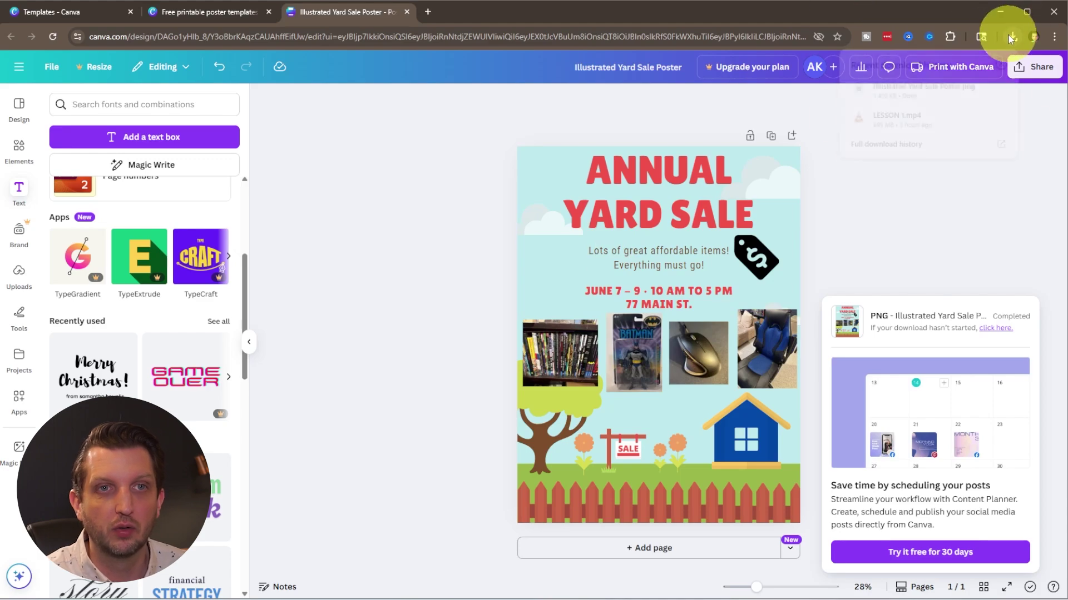
{"action": "left_click", "coordinate": [923, 73]}
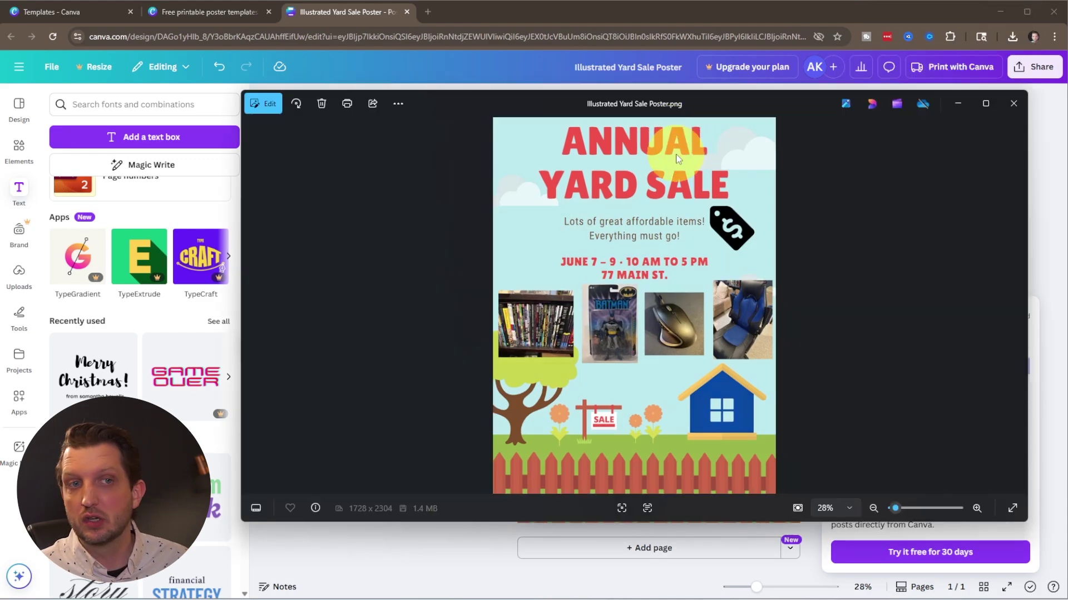